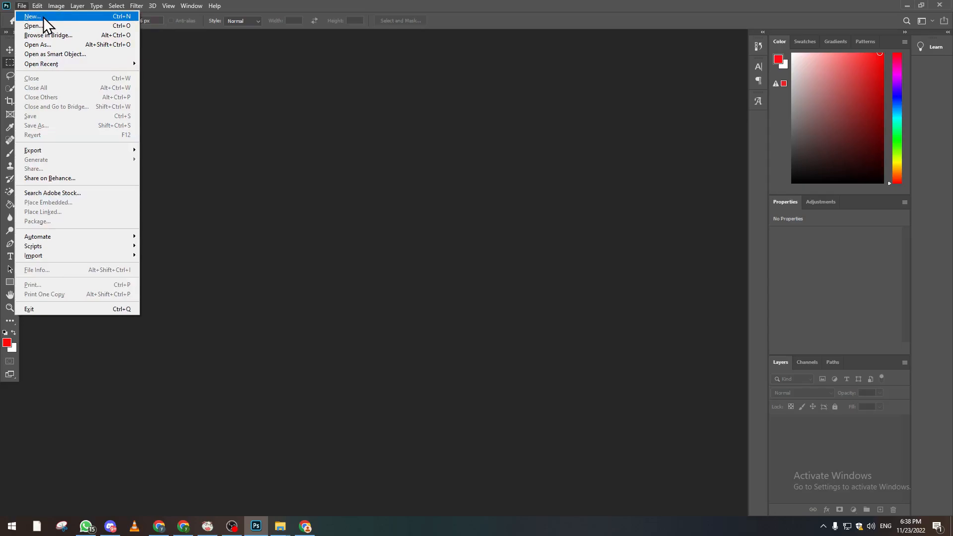
Step: Create a new 1080 x 450 px document at 300 ppi and activate the Move tool
left_click(43, 17)
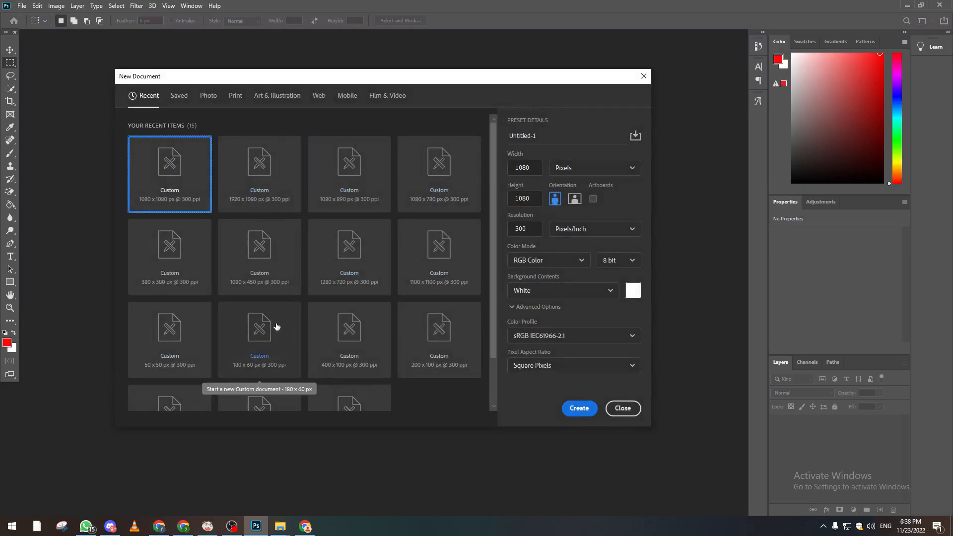
left_click(272, 264)
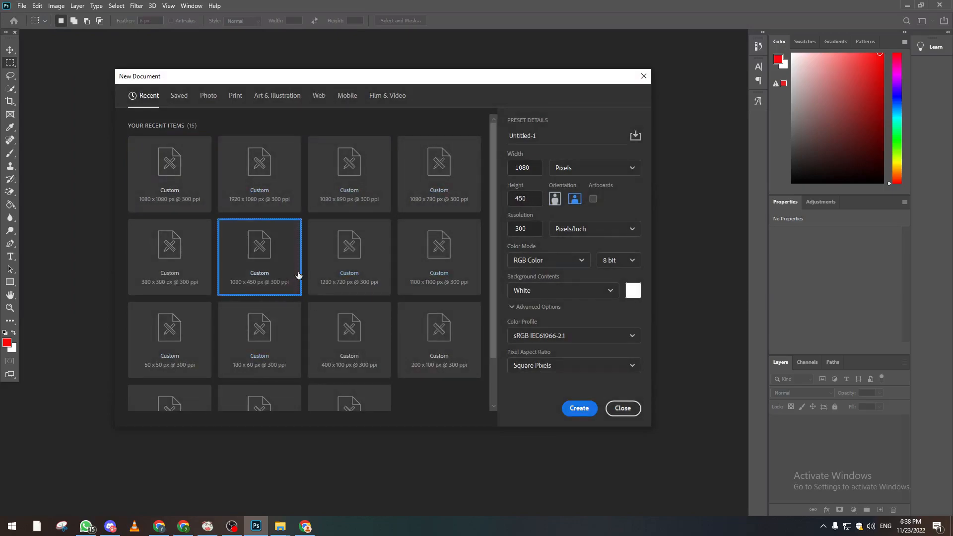
left_click(580, 409)
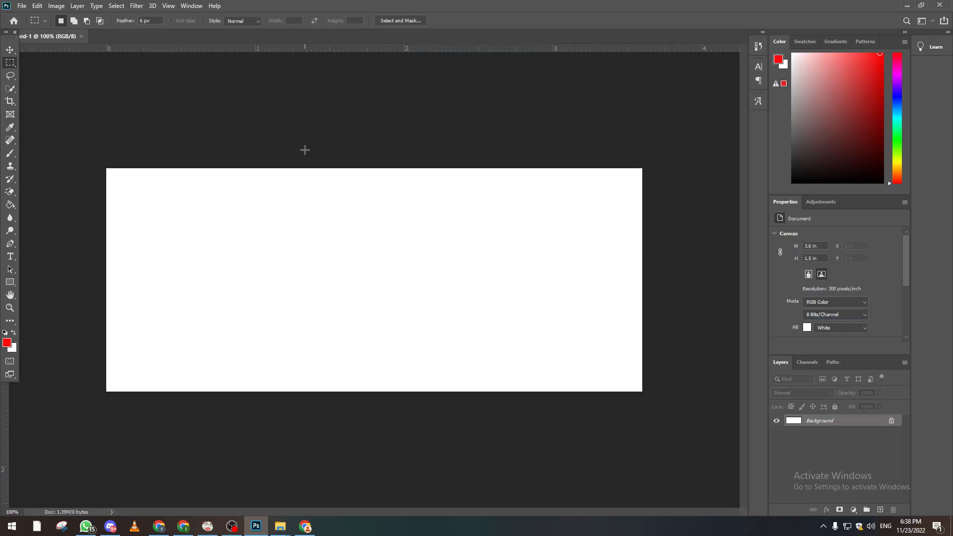
left_click(11, 49)
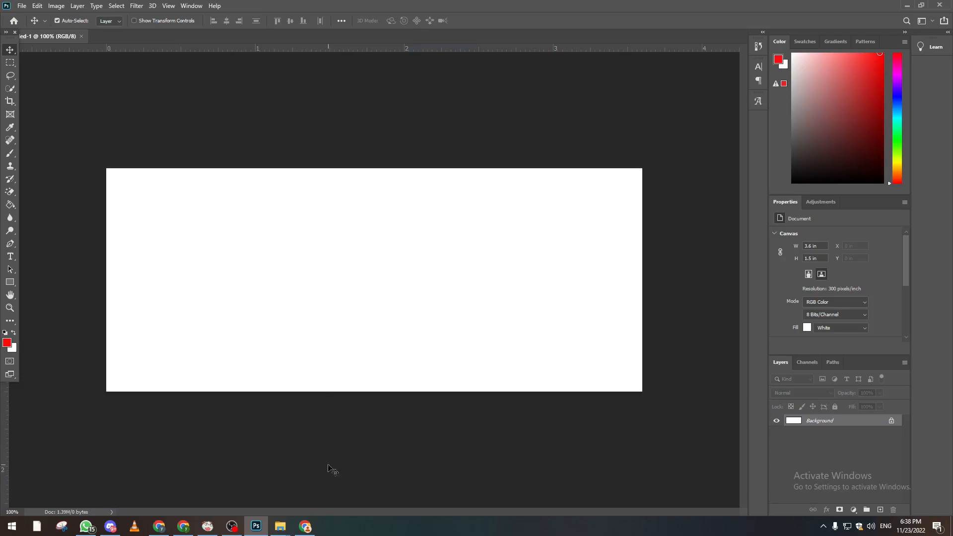
Step: Switch to Chrome, close the Color Hunt page, and run a Google Images search for YASUO HD
left_click(306, 525)
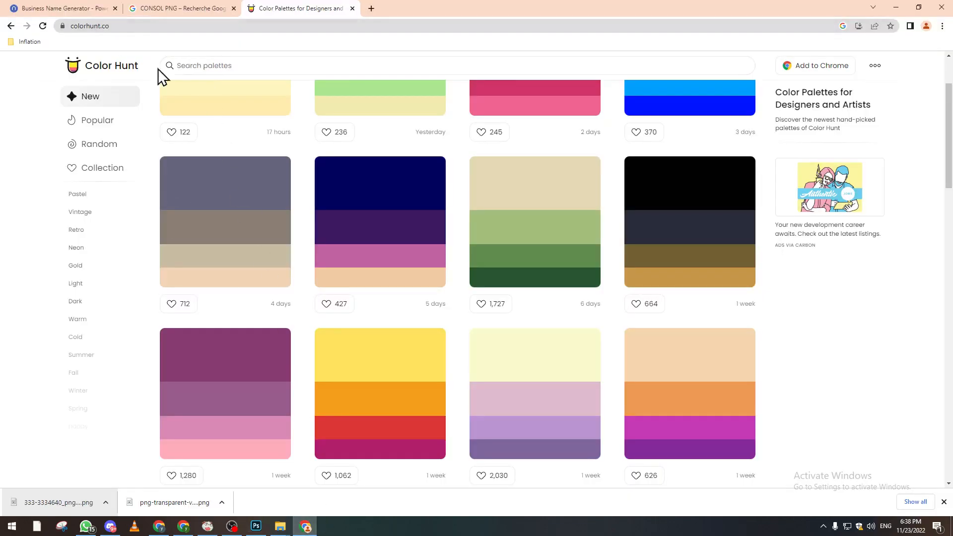
left_click(88, 13)
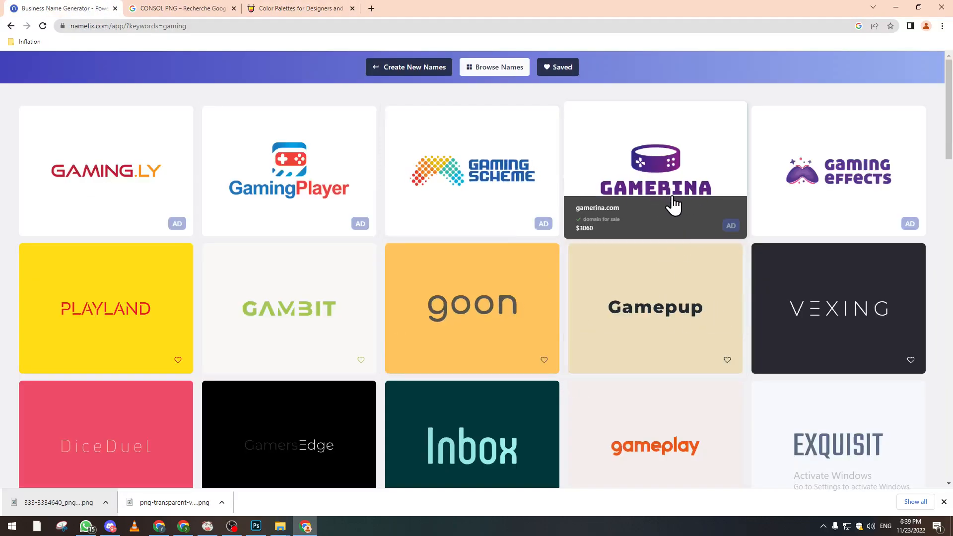
left_click(352, 8)
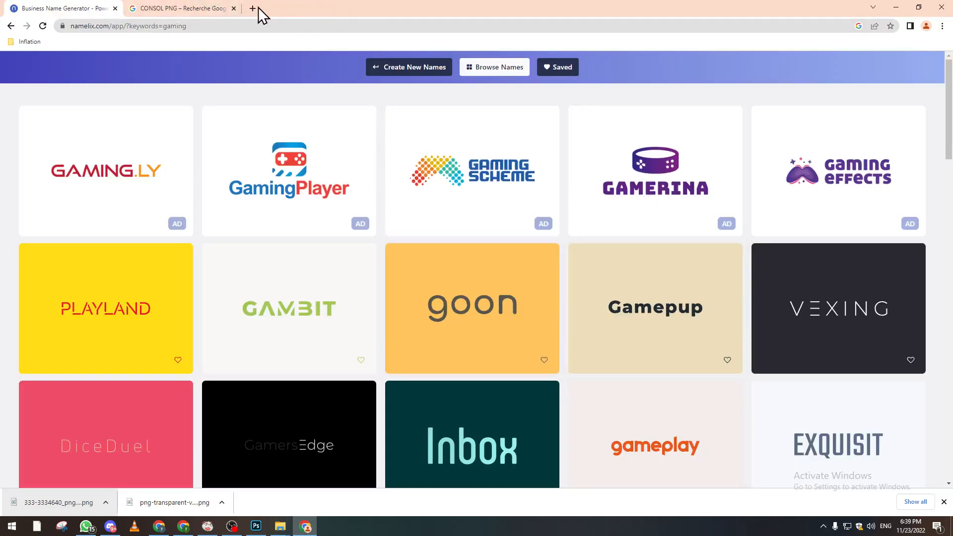
left_click(252, 8)
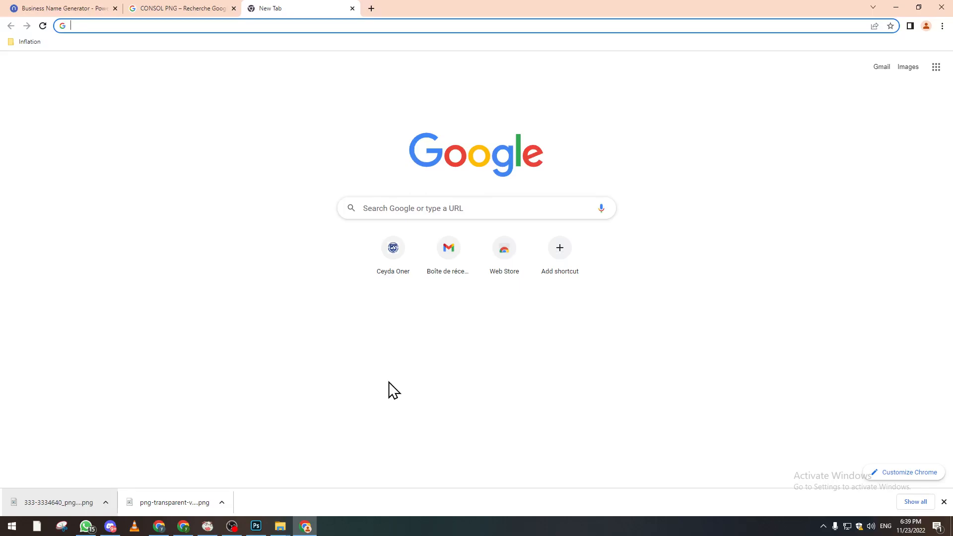
type("YASUO ")
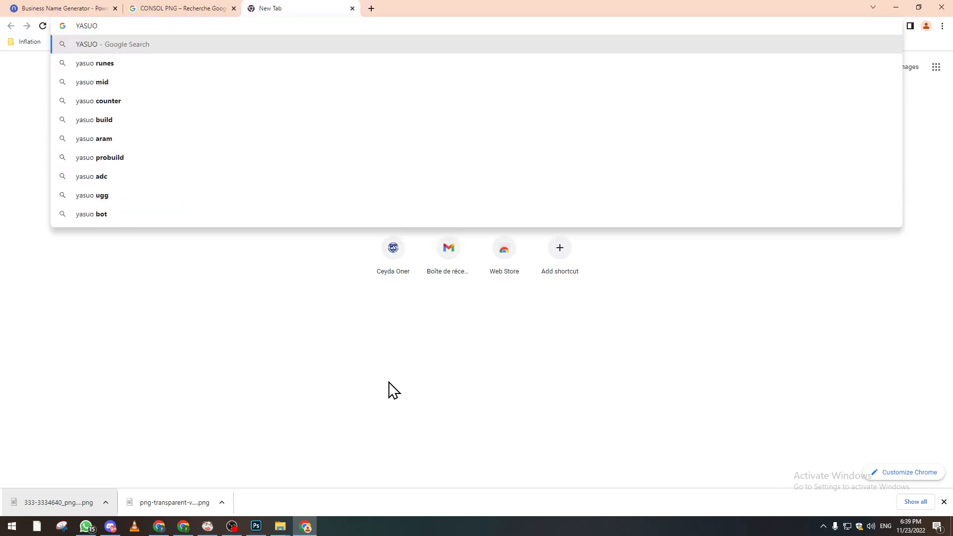
type("HD")
key("Return")
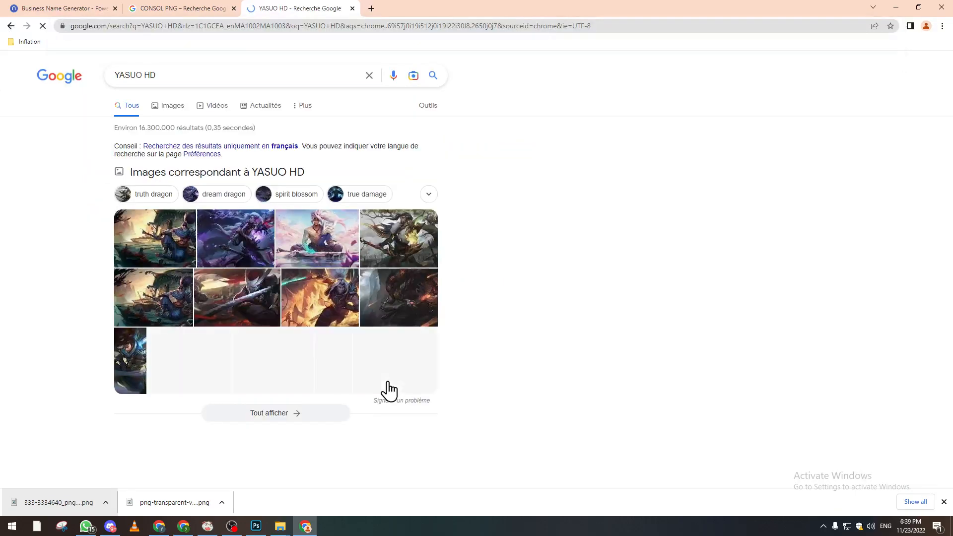
left_click(166, 112)
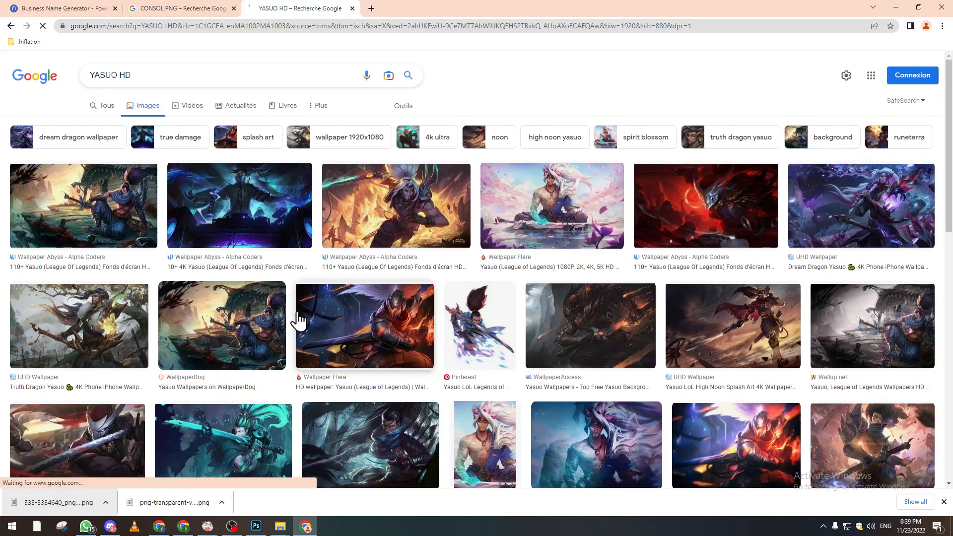
Step: Preview the Dream Dragon Yasuo wallpaper and a similar phone wallpaper in the image results
left_click(834, 208)
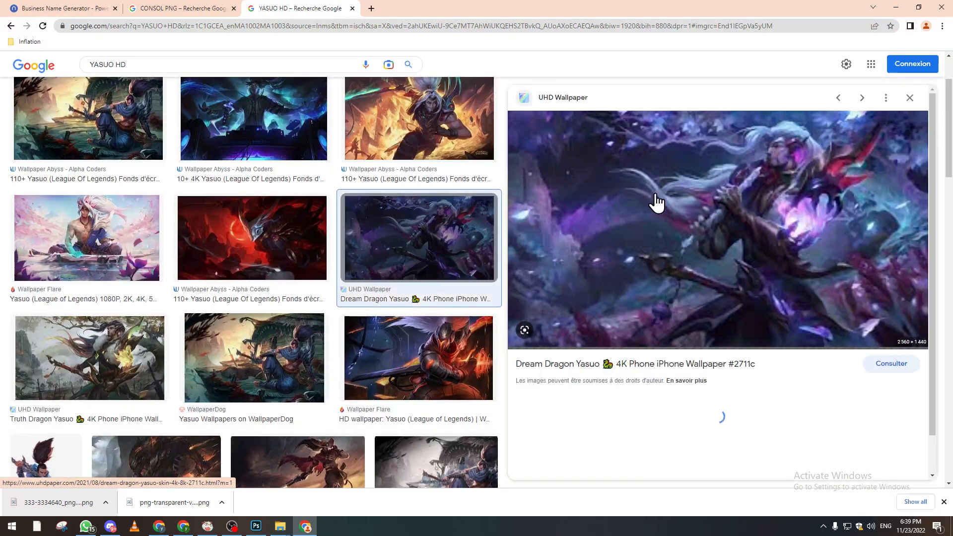
right_click(660, 182)
right_click(608, 240)
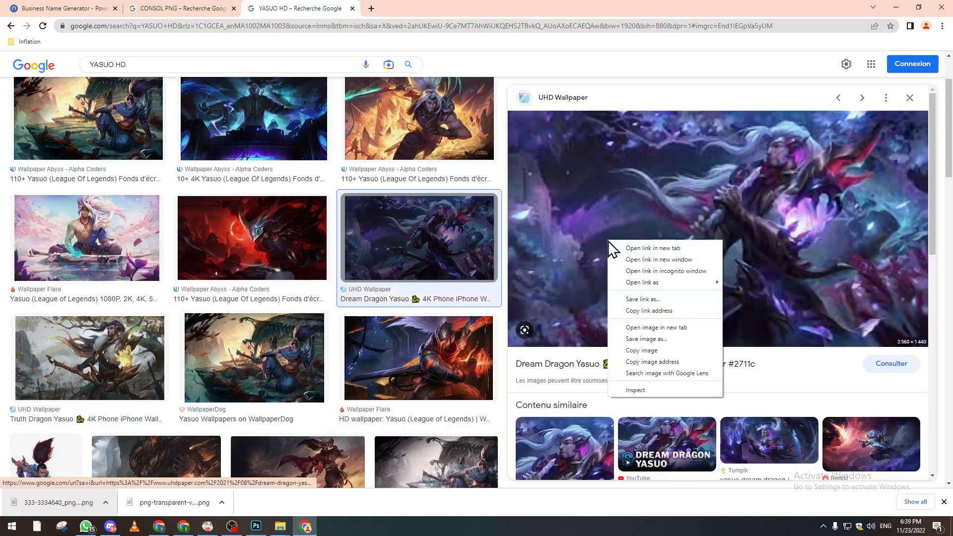
left_click(573, 454)
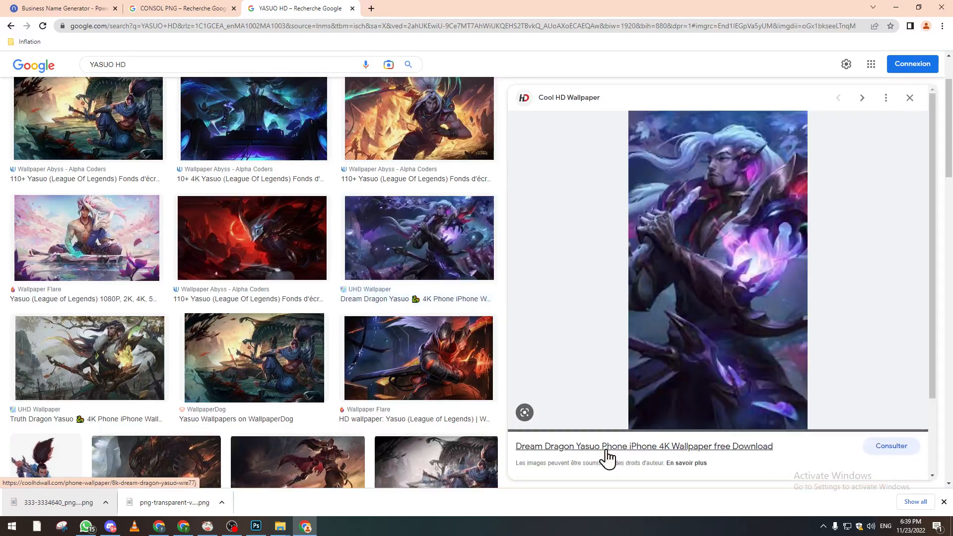
Step: Save the red masked Yasuo wallpaper from Wallpaper Abyss to the Downloads folder
left_click(225, 240)
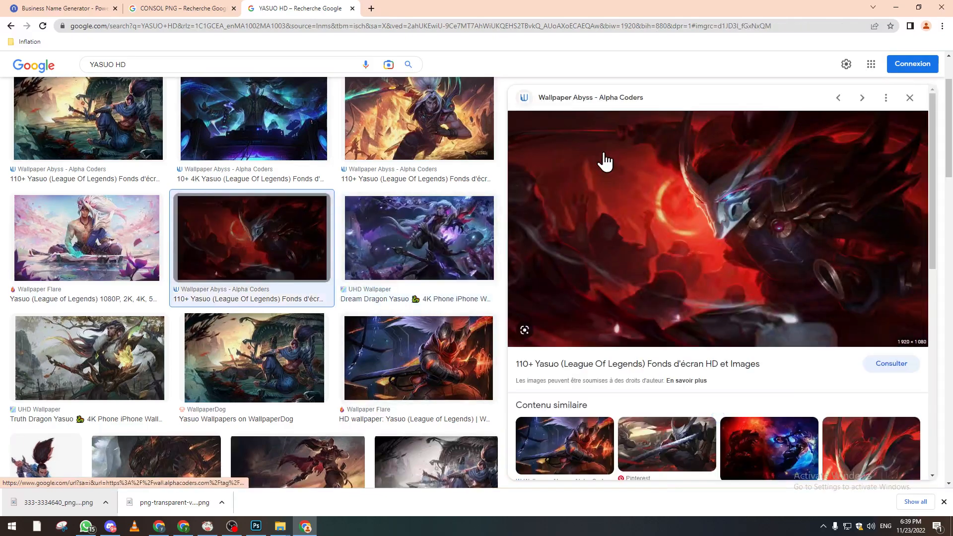
right_click(604, 154)
left_click(642, 268)
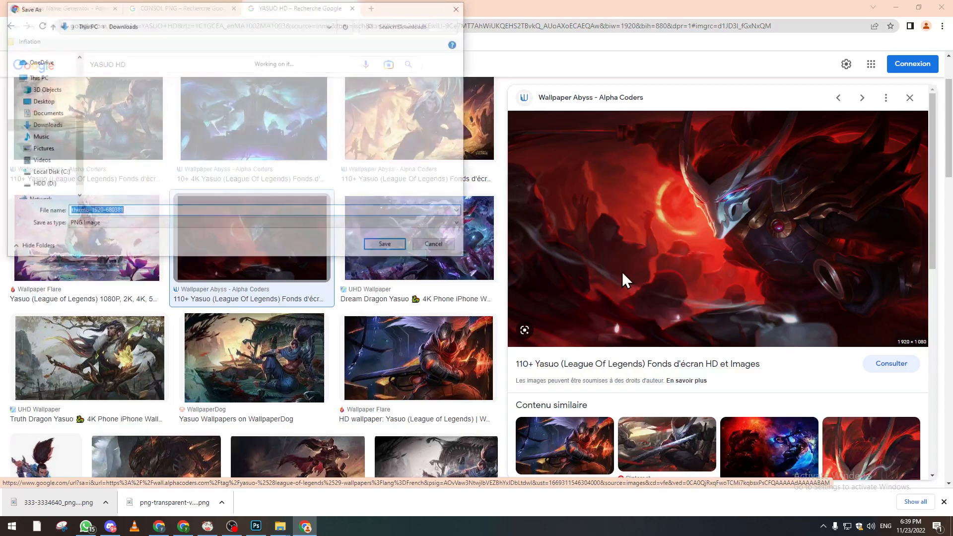
key("Return")
Step: Browse more Yasuo image results and open the source page of the Yasuo LoL Project Splash Art 4K wallpaper
triple_click(216, 65)
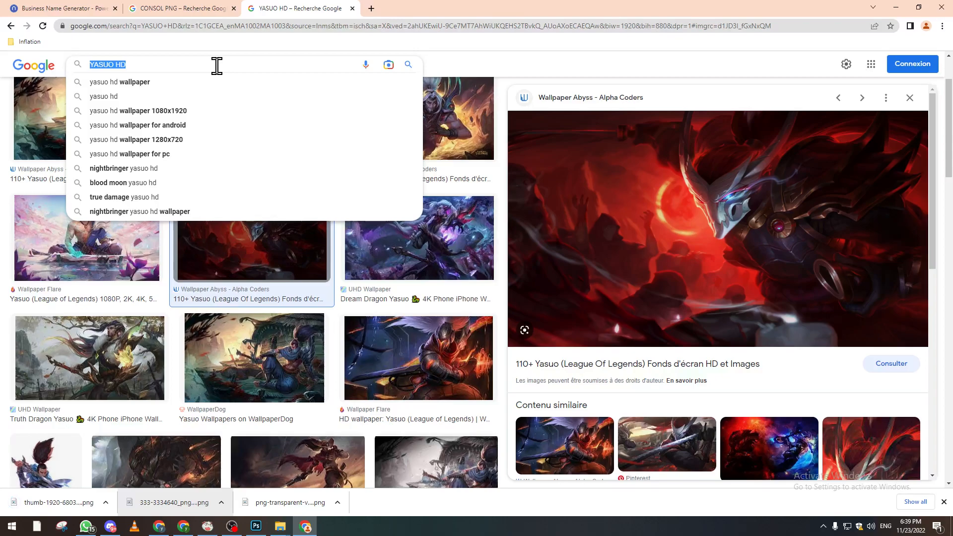
left_click(144, 380)
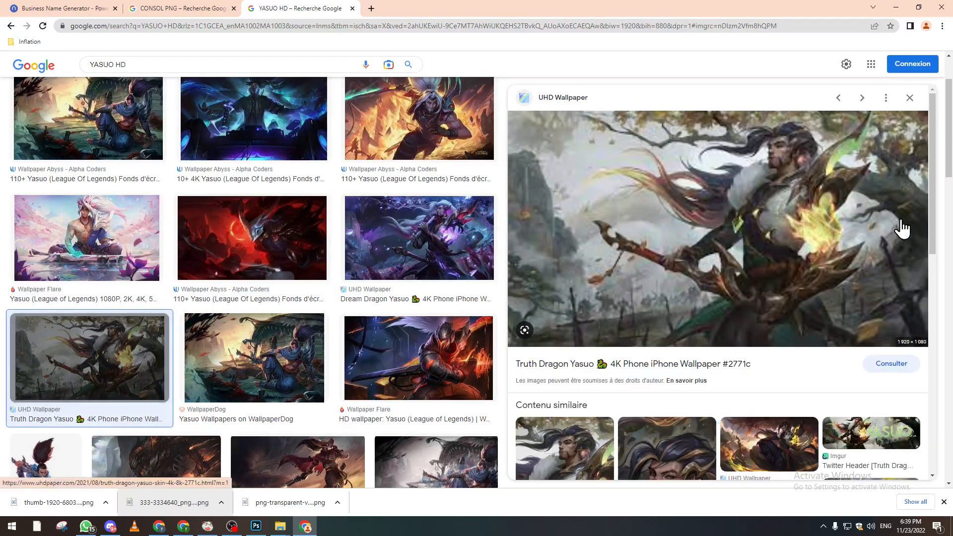
left_click_drag(931, 187, 918, 300)
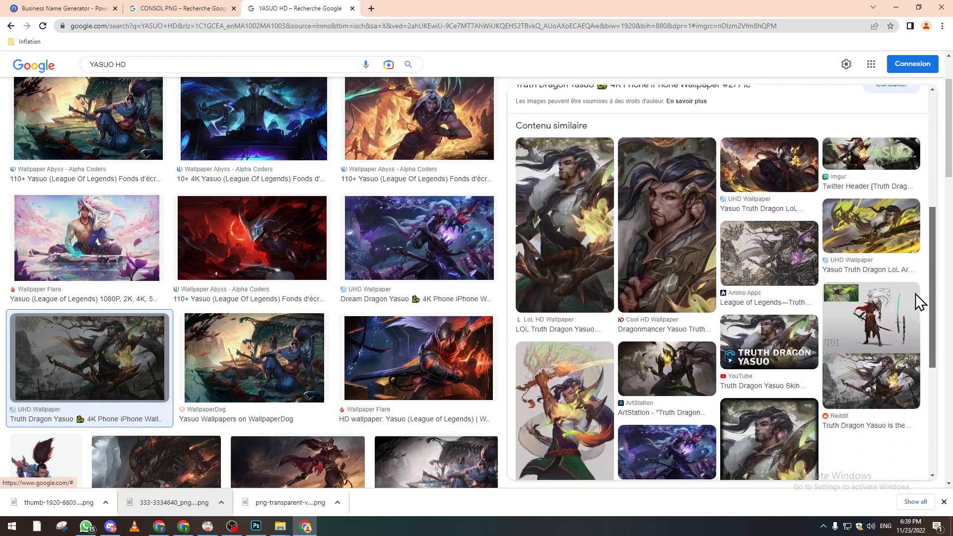
left_click(323, 456)
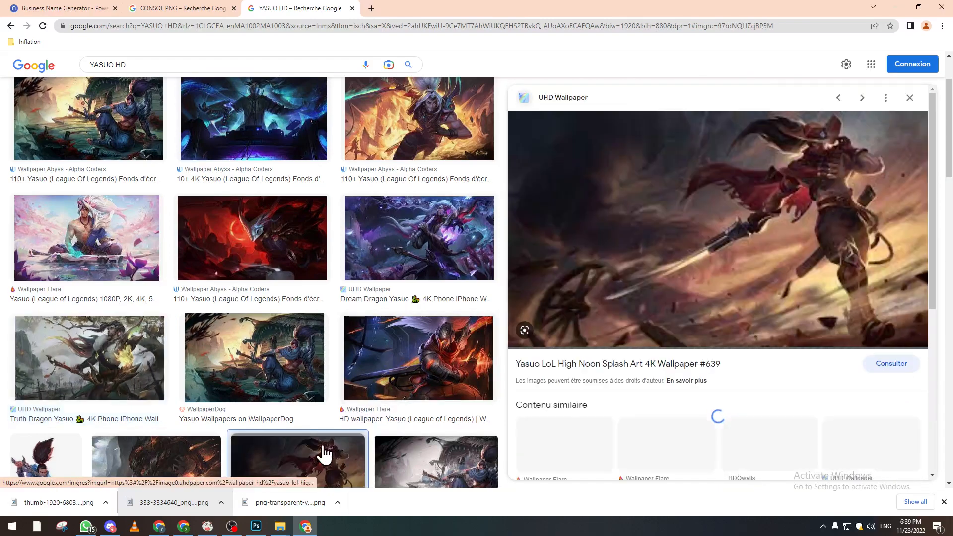
scroll(929, 287, "down", 5)
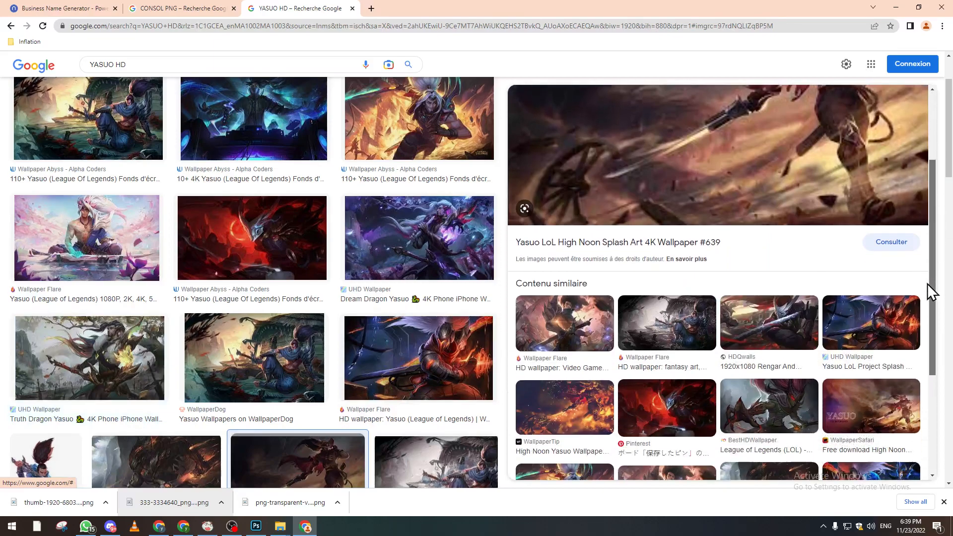
left_click(886, 319)
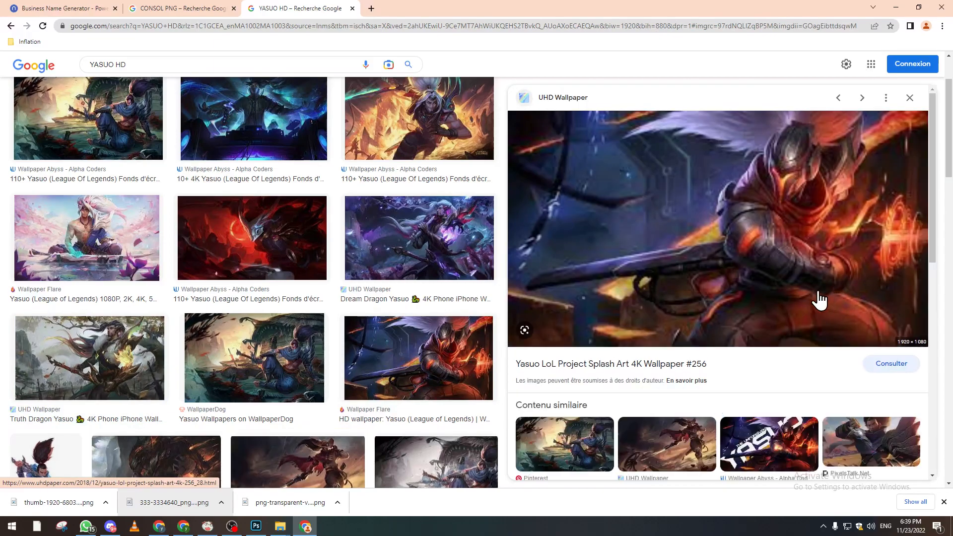
left_click(716, 277)
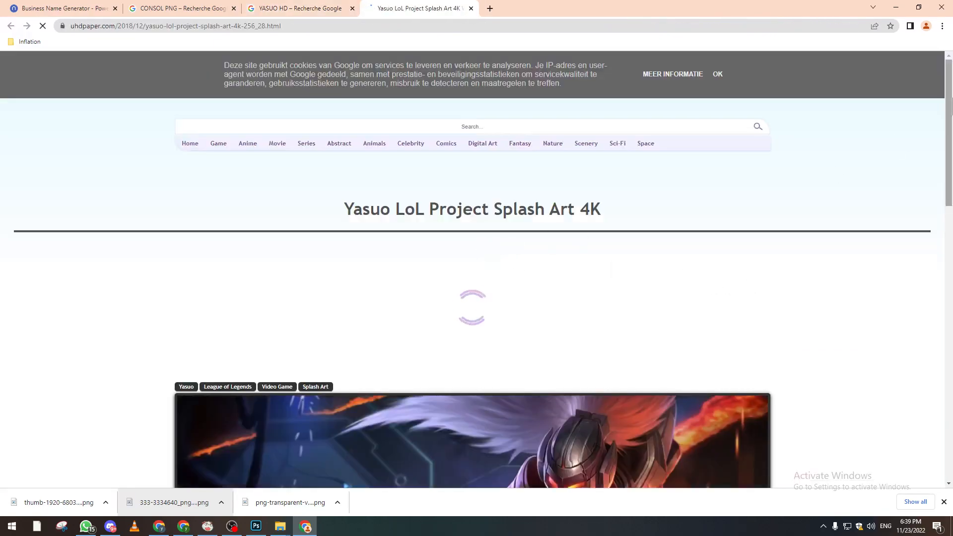
Step: Look through the related wallpapers on the page and open the Supervillain Jhin Ultimate LoL wallpaper page
scroll(929, 212, "down", 5)
scroll(938, 258, "down", 7)
scroll(940, 278, "down", 10)
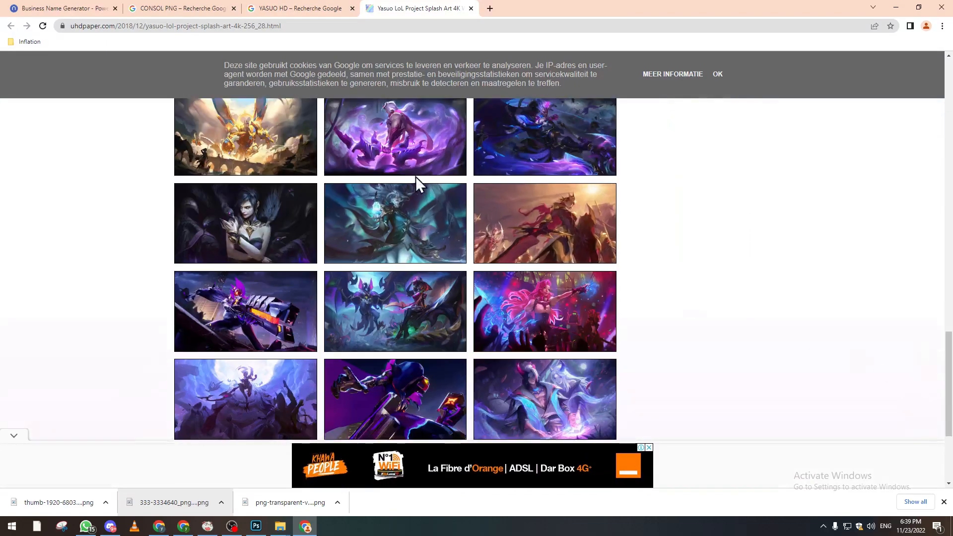
left_click(274, 343)
left_click(542, 168)
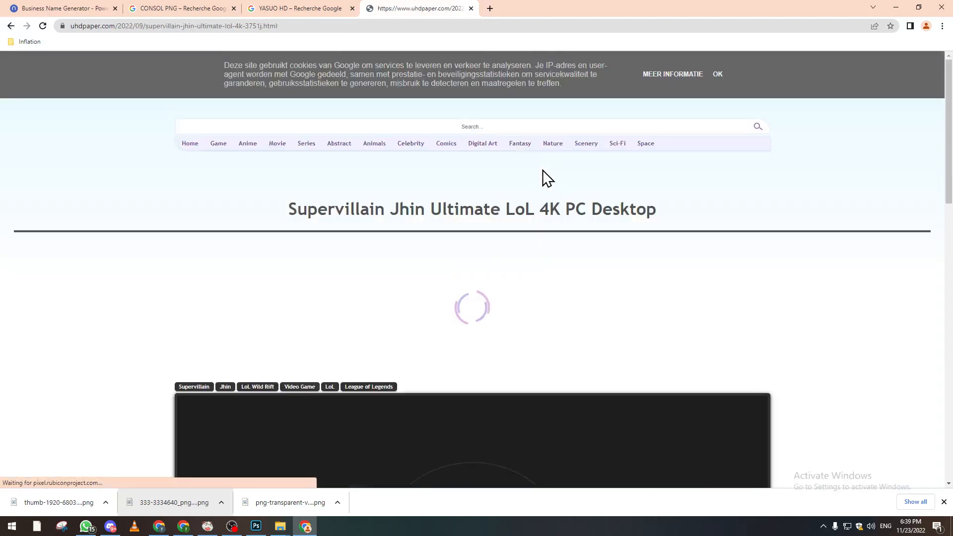
Step: Open the 1920x1080 version of the Supervillain Jhin wallpaper and save it to the Downloads folder
scroll(936, 249, "down", 6)
scroll(936, 269, "down", 9)
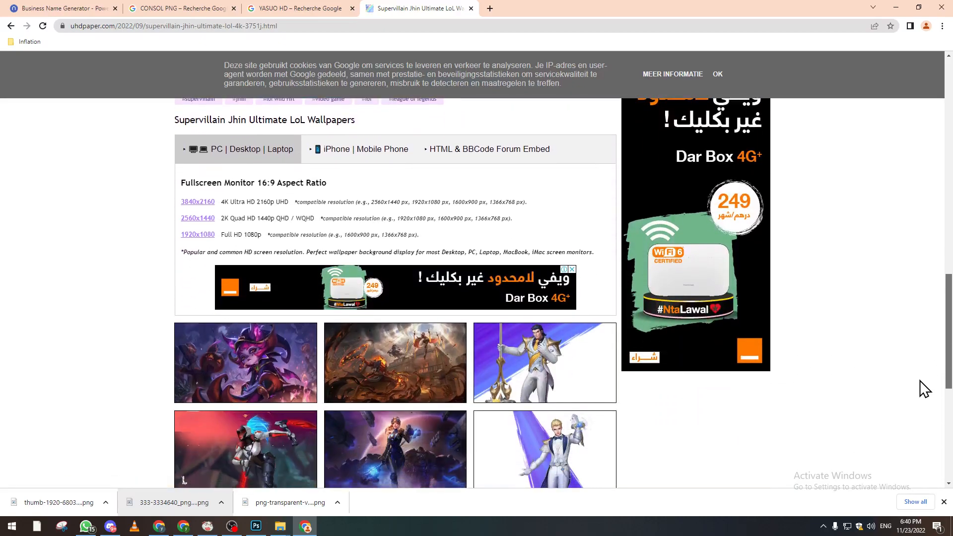
left_click(198, 233)
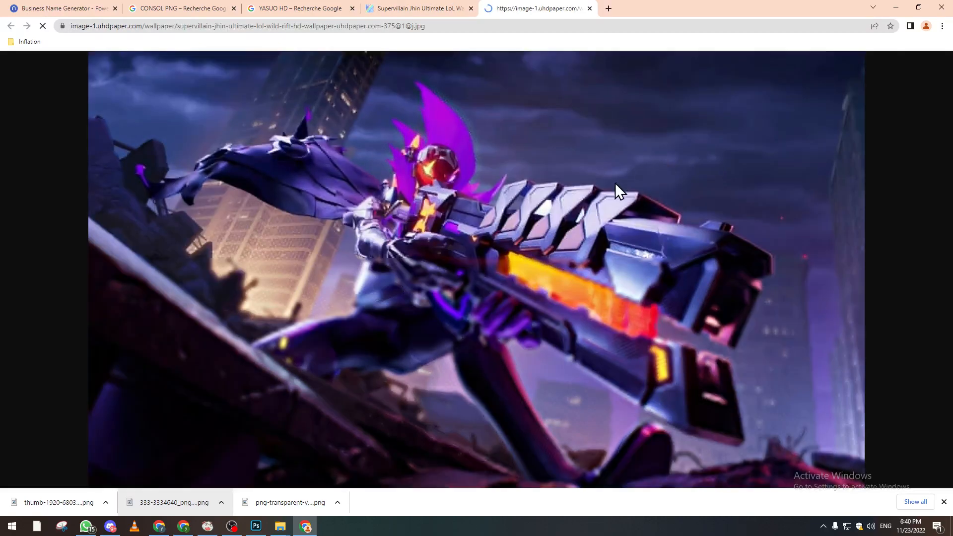
right_click(535, 177)
left_click(576, 201)
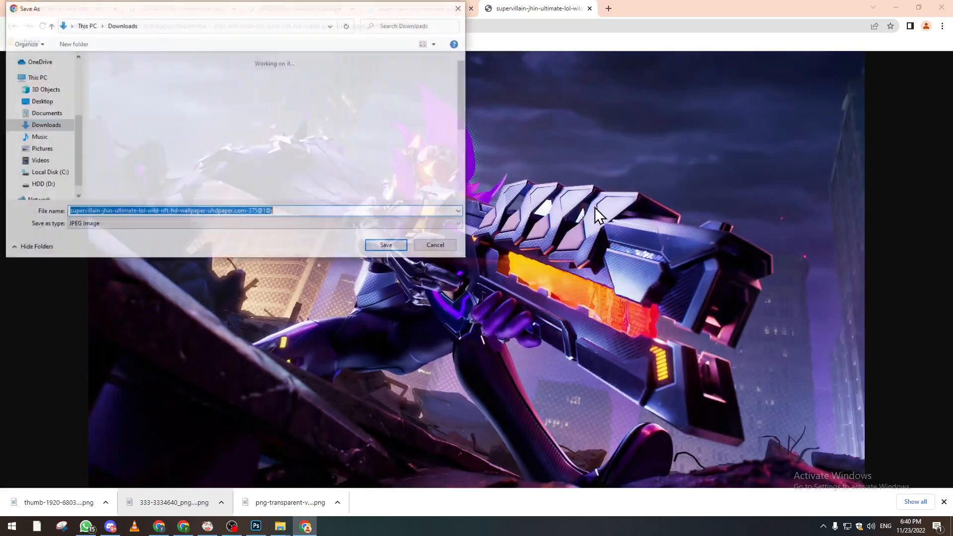
left_click(370, 246)
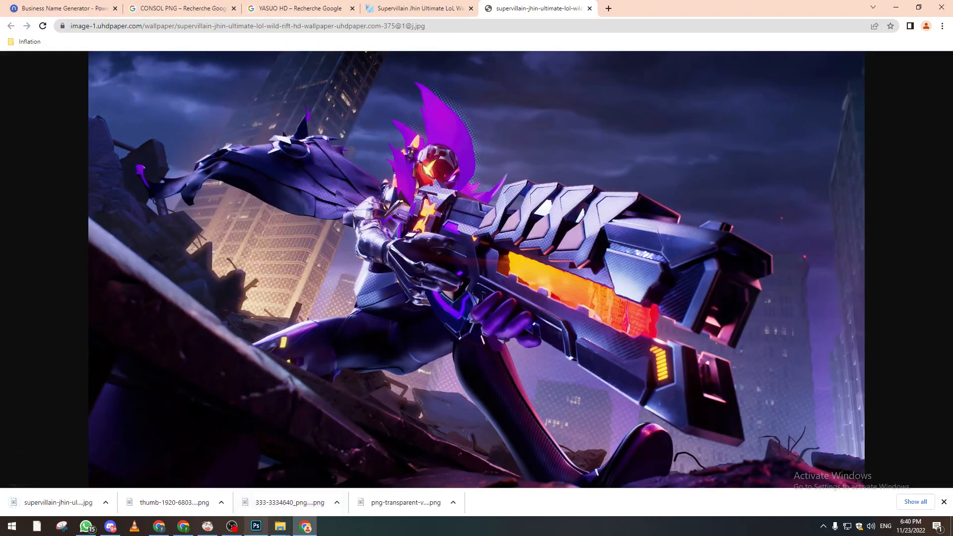
left_click(256, 526)
left_click(22, 6)
left_click(44, 25)
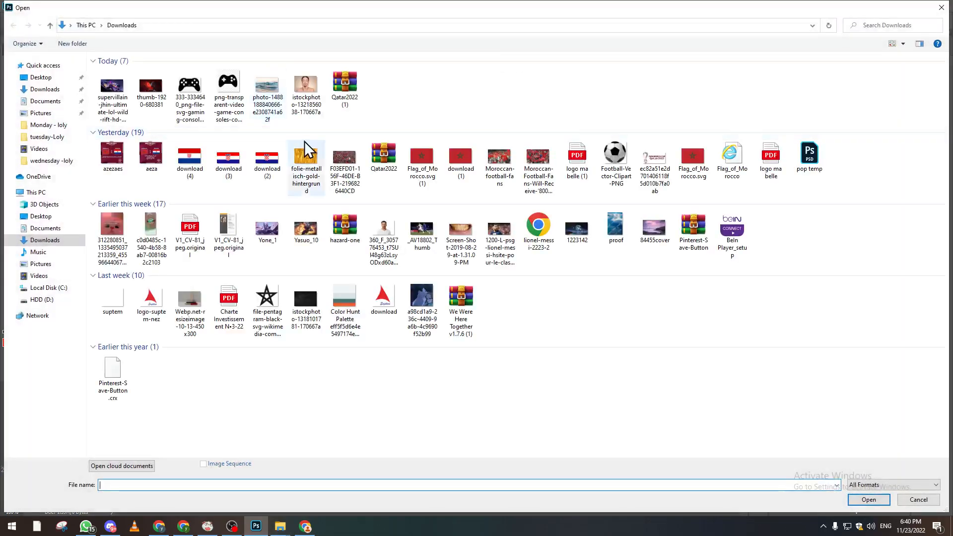
left_click(151, 87)
left_click(112, 88, "ctrl")
left_click(868, 500)
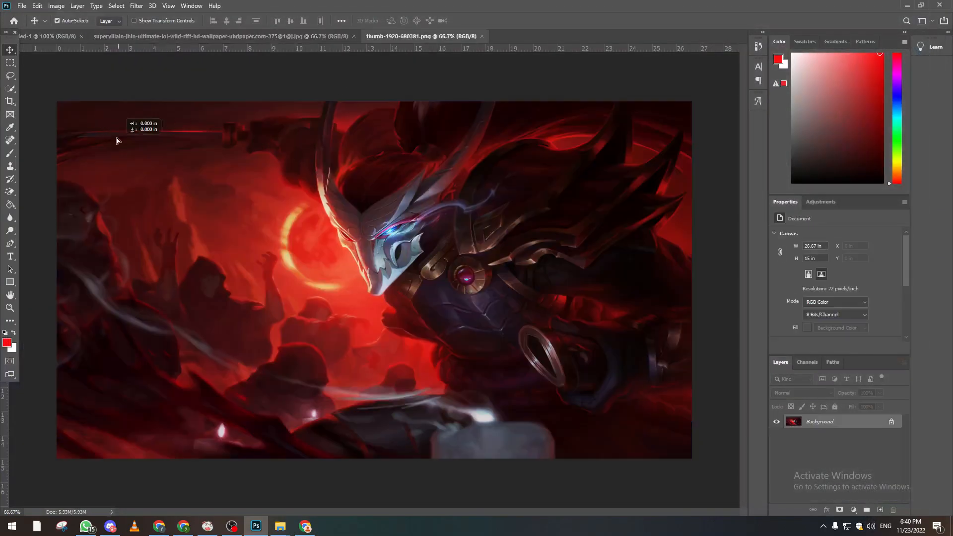
Step: Copy the red Yasuo image into the blank banner, scale it to about 3.81 x 2.14 in, and position it over the canvas's right side
left_click_drag(117, 141, 186, 307)
key("ctrl+t")
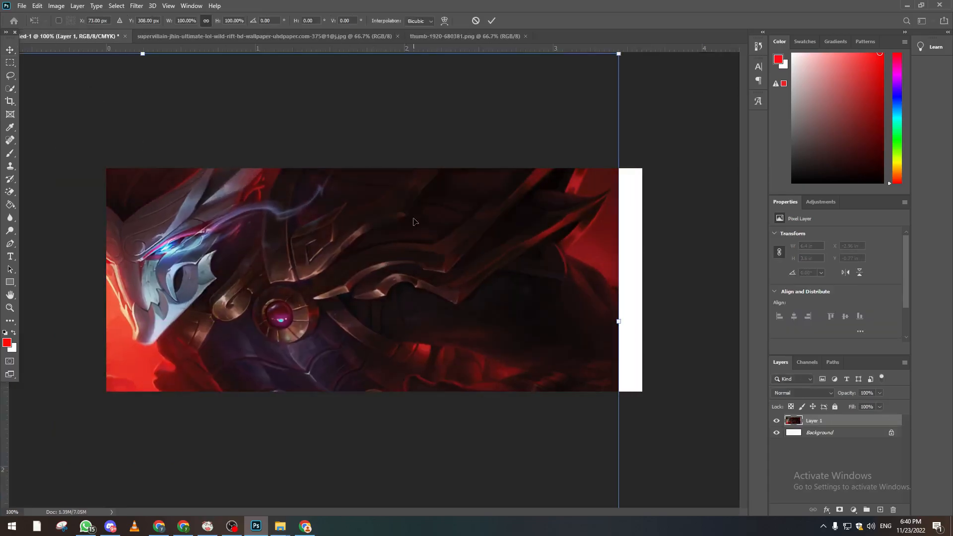
left_click_drag(400, 215, 506, 264)
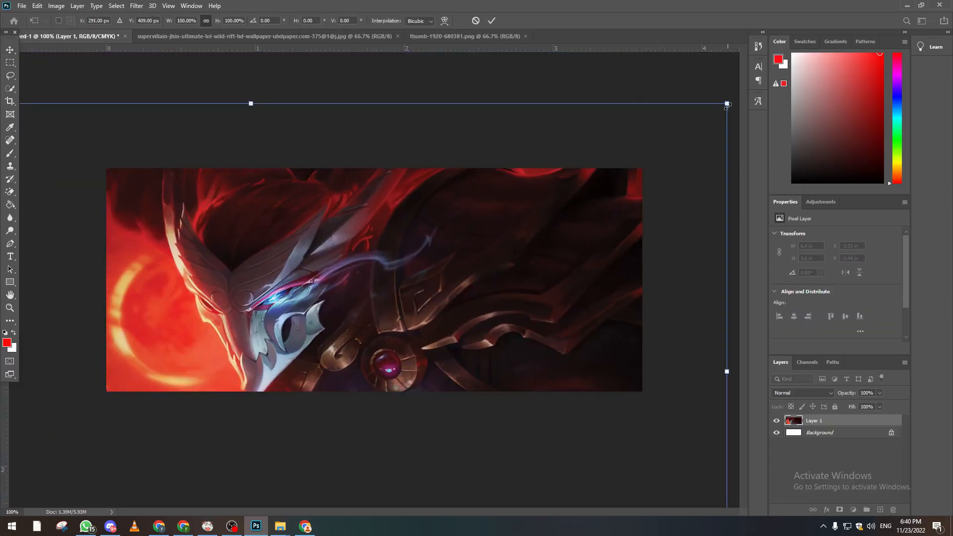
left_click_drag(727, 102, 340, 319)
left_click_drag(209, 380, 638, 189)
left_click_drag(553, 225, 590, 224)
key("Return")
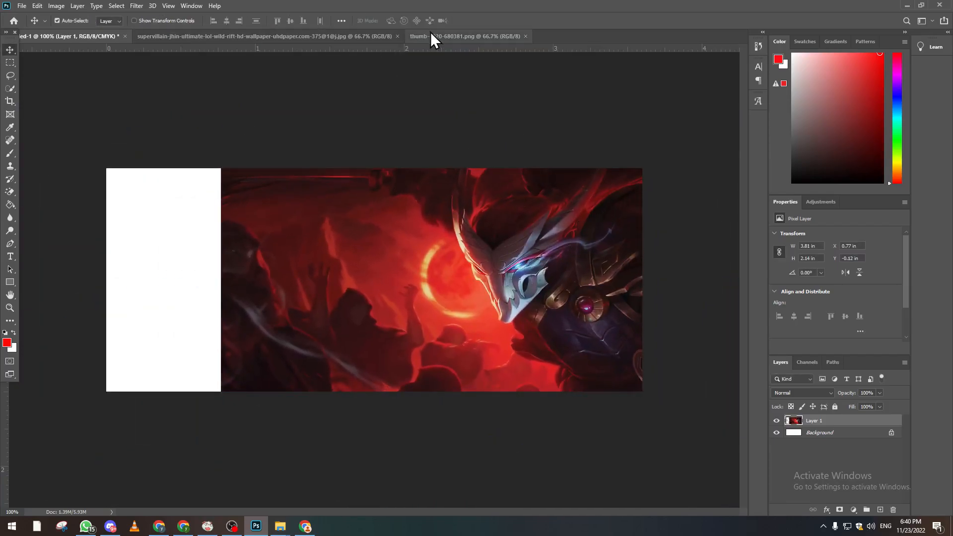
left_click(431, 36)
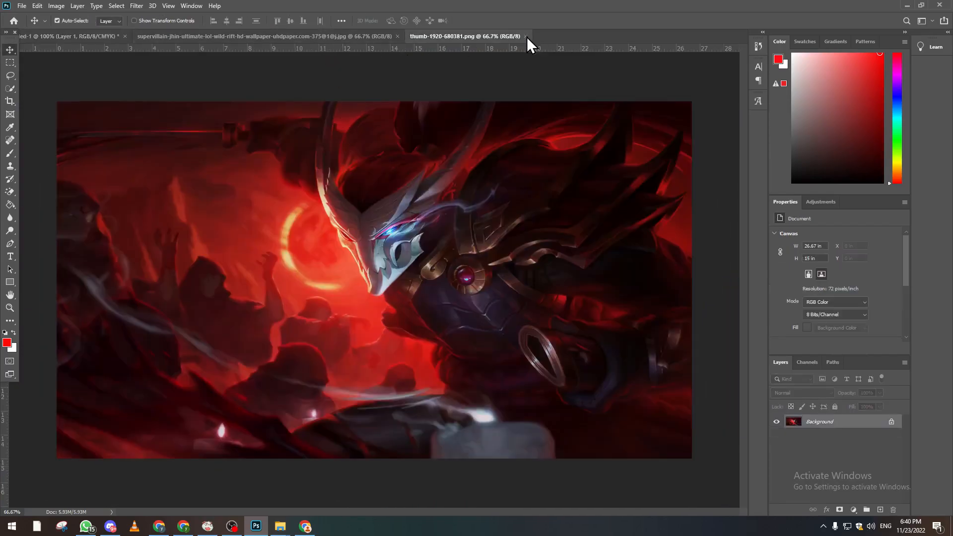
left_click(525, 36)
left_click(338, 35)
left_click_drag(319, 158, 272, 247)
Step: Scale the Jhin image to about 4.31 x 2.43 in and position it over the banner's left side, overlapping the red image
left_click_drag(404, 267, 103, 249)
key("ctrl+t")
left_click_drag(487, 133, 517, 231)
left_click_drag(562, 90, 431, 172)
key("Return")
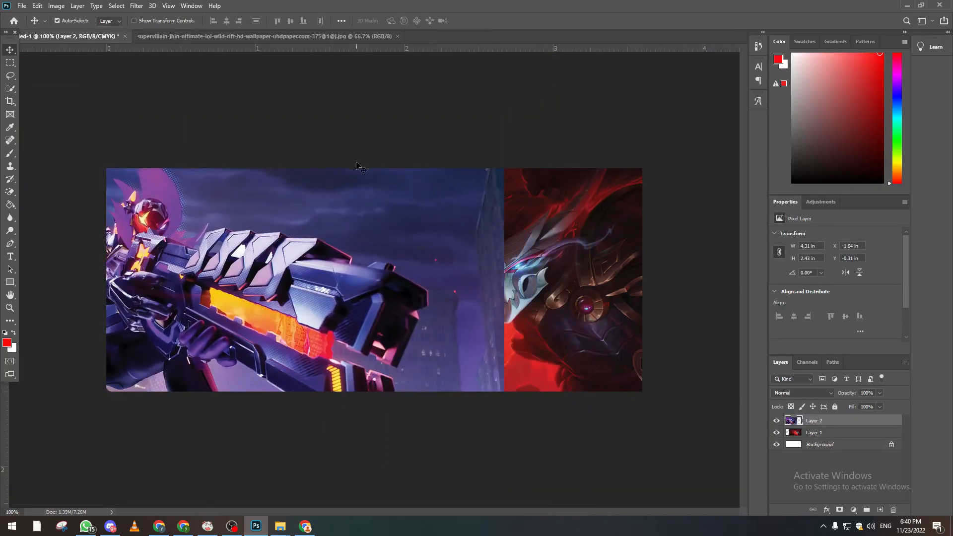
Step: Erase the Jhin layer's right part with the soft Eraser to blend it into the red image, checking both layers' visibility
right_click(13, 191)
left_click(23, 192)
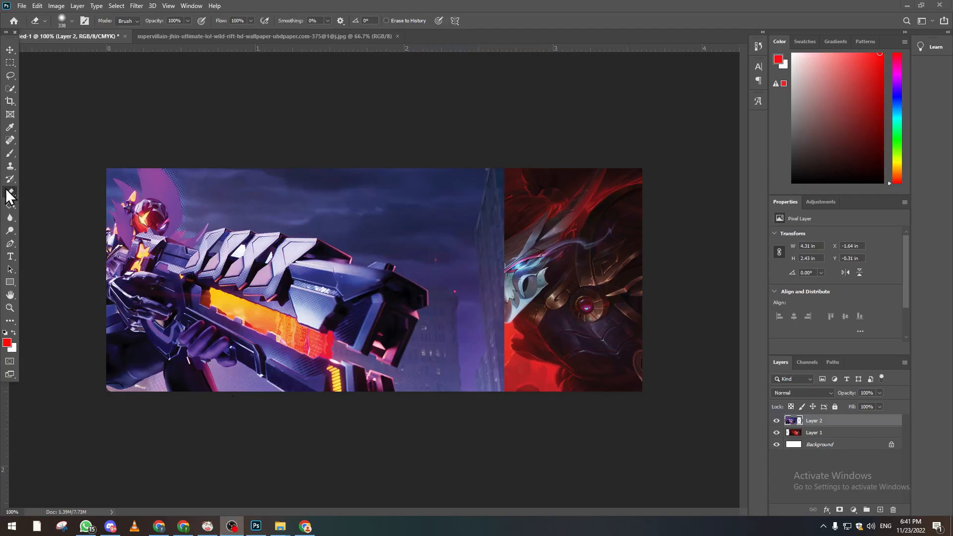
mouse_move(484, 204)
left_mouse_down()
mouse_move(532, 185)
mouse_move(546, 231)
mouse_move(520, 197)
mouse_move(540, 249)
mouse_move(540, 342)
mouse_move(519, 382)
mouse_move(529, 380)
mouse_move(539, 259)
mouse_move(521, 206)
mouse_move(513, 226)
mouse_move(498, 201)
mouse_move(494, 233)
mouse_move(475, 191)
mouse_move(441, 174)
mouse_move(515, 306)
mouse_move(529, 305)
mouse_move(496, 413)
mouse_move(493, 384)
mouse_move(540, 153)
mouse_move(401, 96)
mouse_move(420, 182)
mouse_move(391, 176)
mouse_move(370, 152)
mouse_move(316, 141)
mouse_move(360, 147)
mouse_move(324, 146)
left_mouse_up()
key("ctrl+z")
left_click_drag(373, 177, 348, 151)
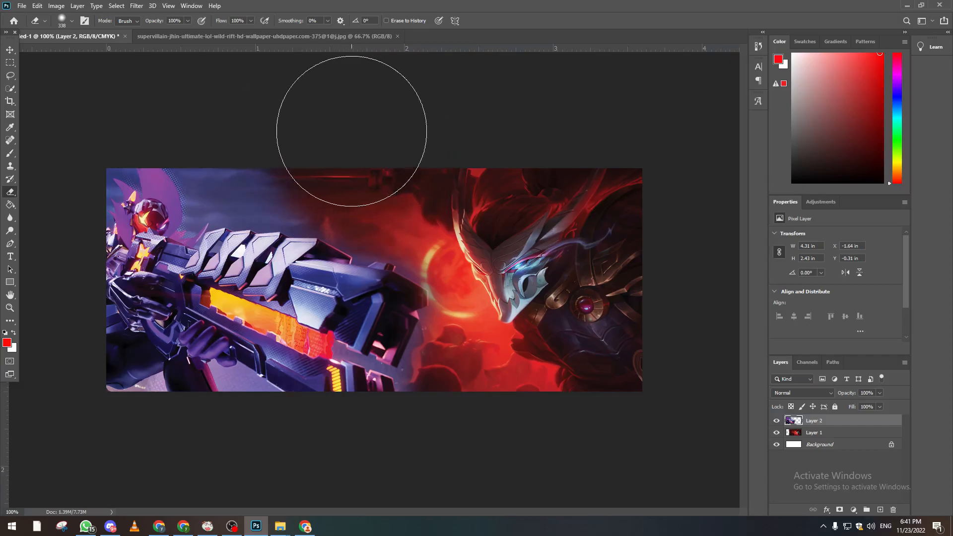
left_click(775, 421)
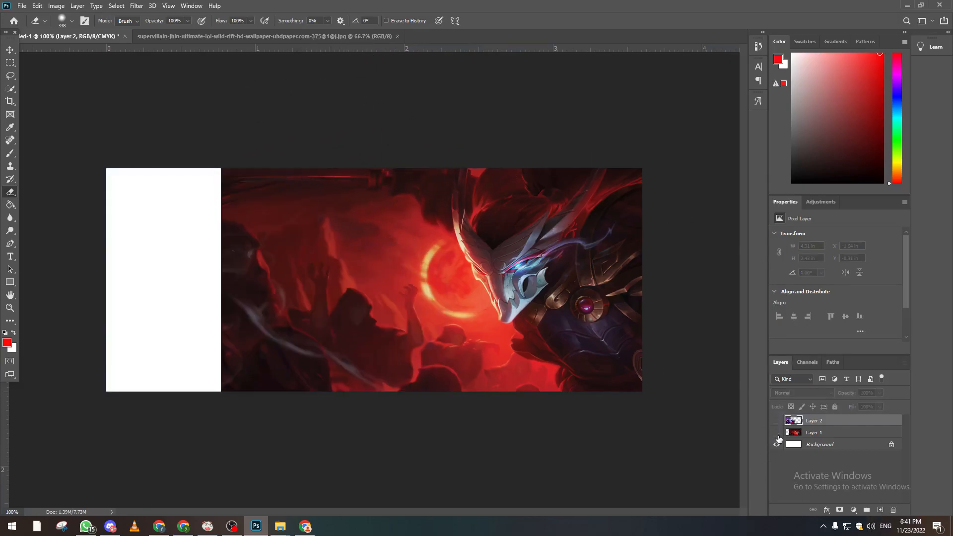
left_click(776, 432)
left_click(776, 432)
left_click(775, 421)
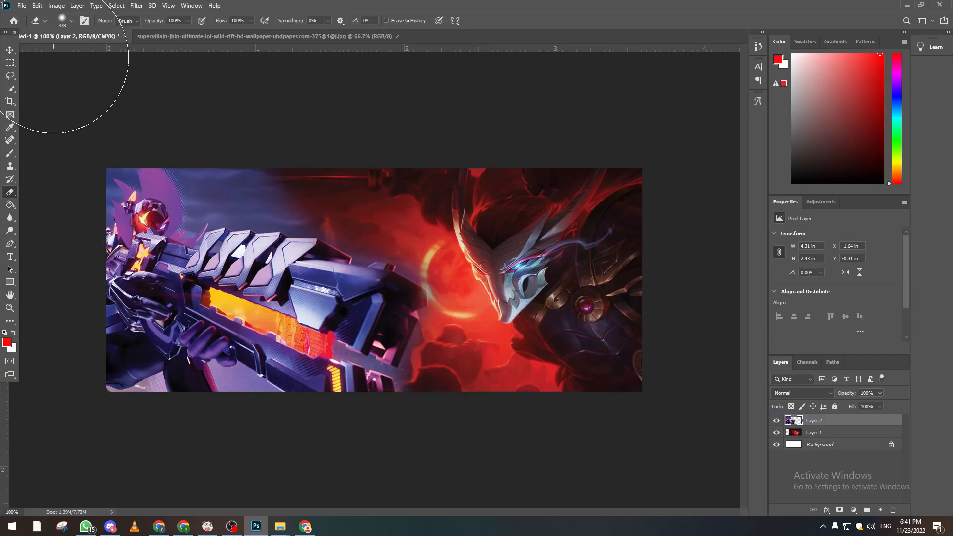
Step: Add a Black & White adjustment layer above the two image layers
left_click(10, 50)
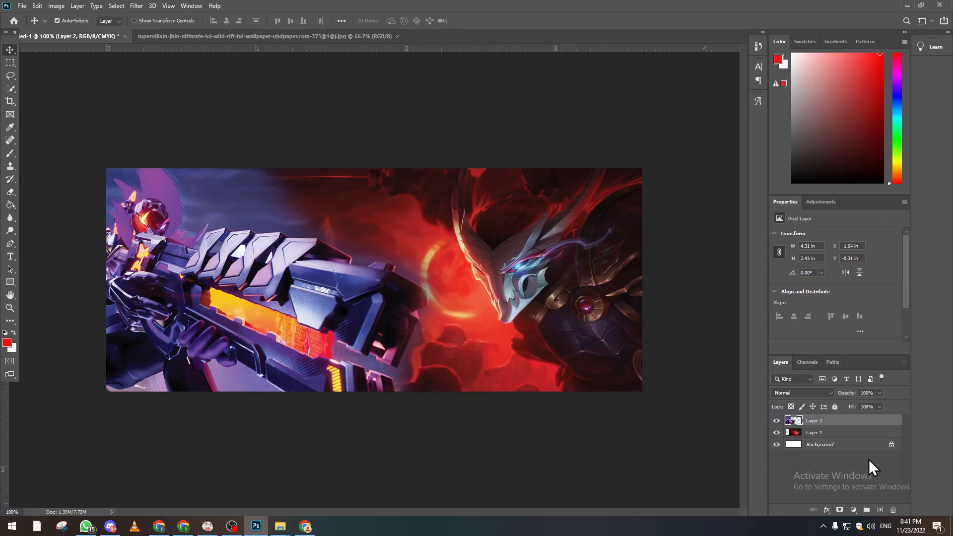
left_click(851, 433, "shift")
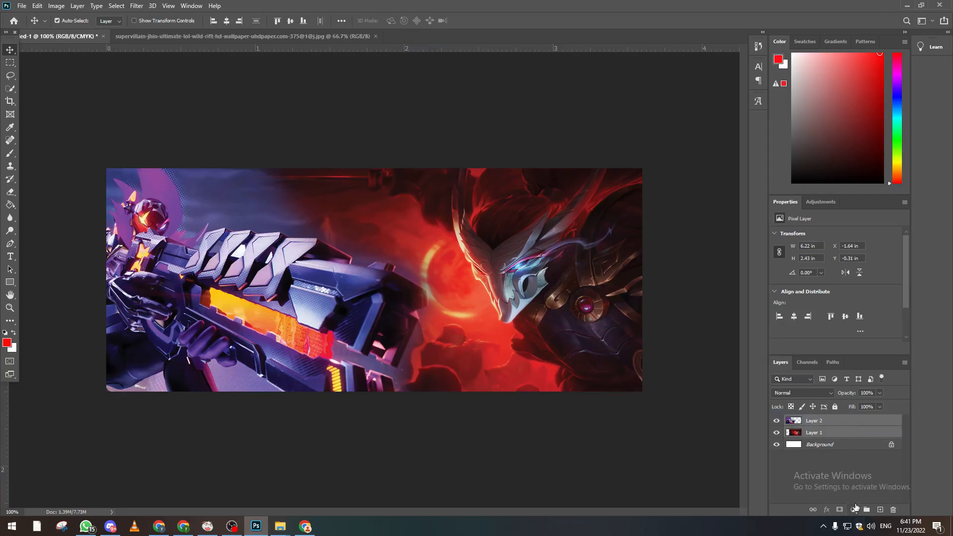
left_click(853, 508)
left_click(879, 429)
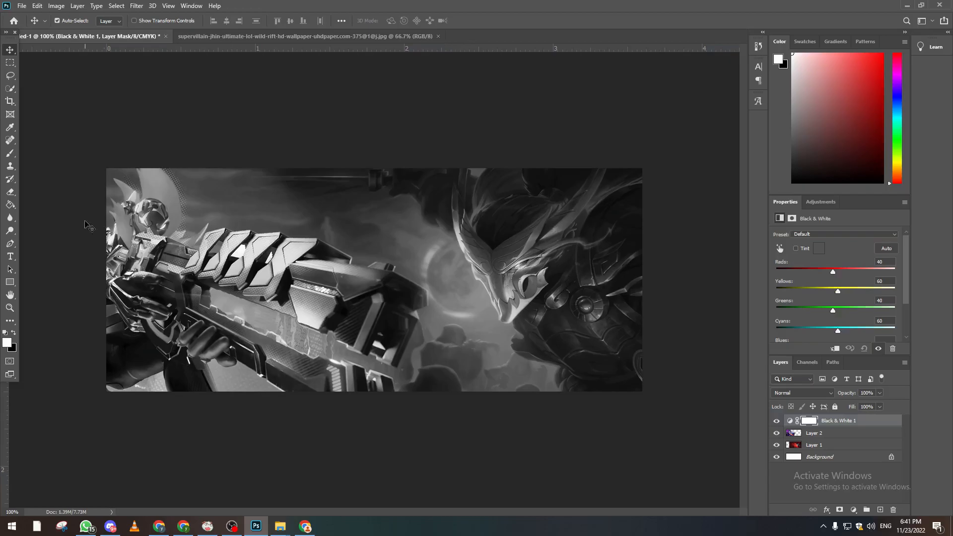
Step: Add a red text layer reading "Gamerina" in Qatar2022 Arabic Bold over the middle of the banner
left_click(10, 256)
left_click(314, 290)
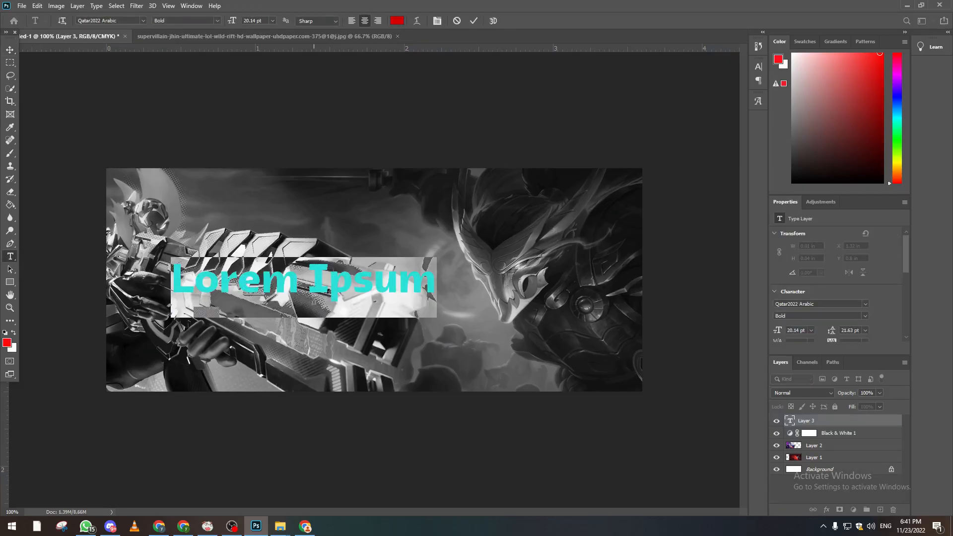
type("game")
key("BackSpace")
type("Gamerina")
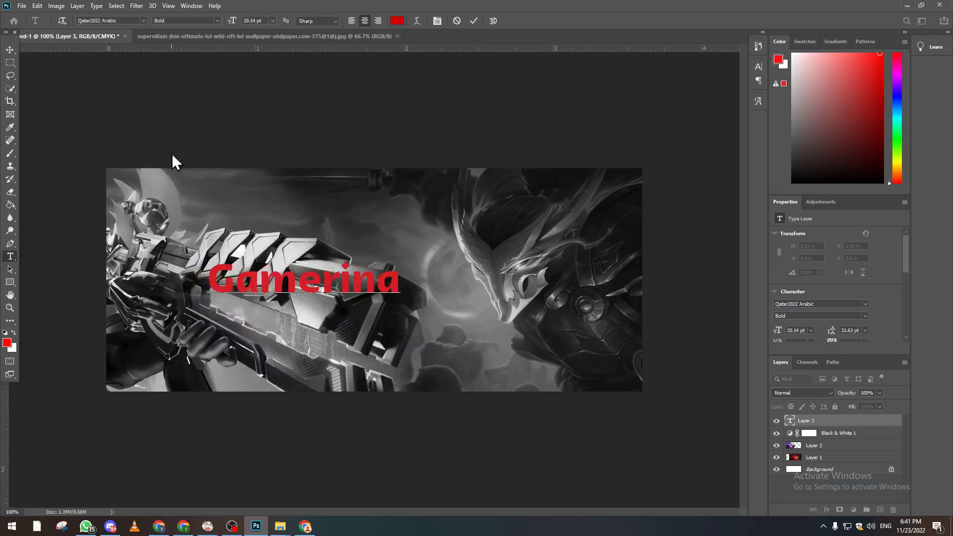
Step: Enlarge the Gamerina text to about 2.11 x 0.65 in and position it near the banner's centre
left_click(10, 48)
left_click_drag(354, 279, 420, 285)
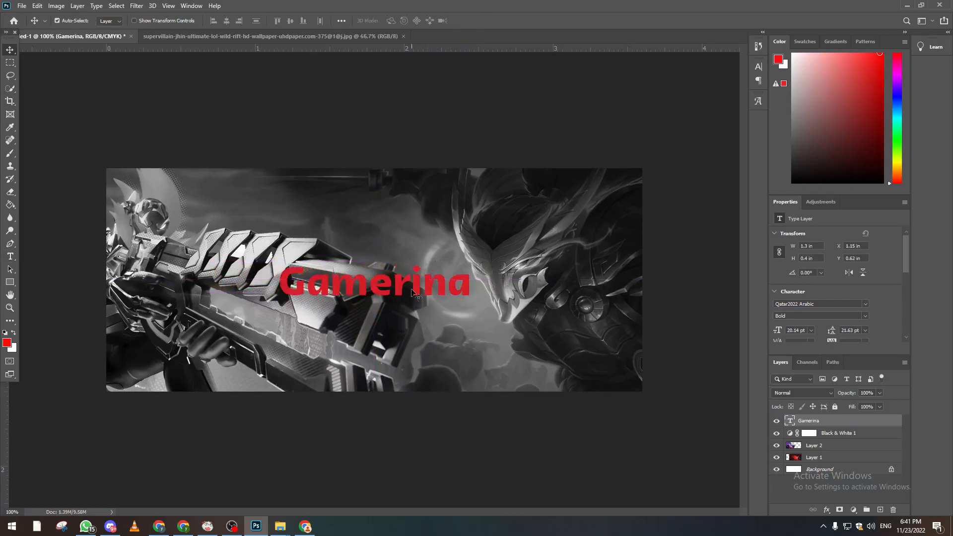
key("ctrl+t")
left_click_drag(471, 325, 592, 361)
left_click_drag(486, 310, 420, 292)
key("Return")
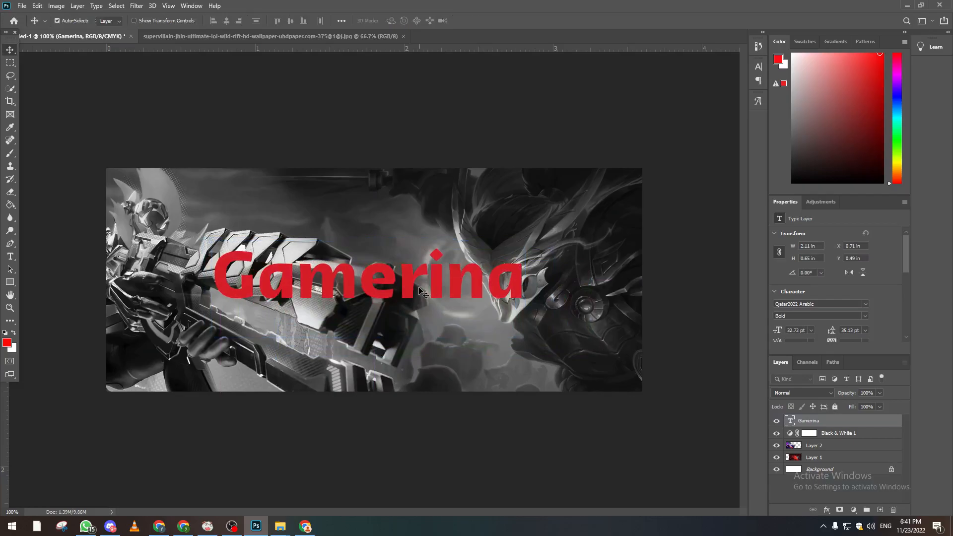
Step: Merge the Black & White adjustment and the two image layers into a single layer
left_click(837, 457)
left_click(837, 436, "shift")
right_click(839, 446)
left_click(853, 321)
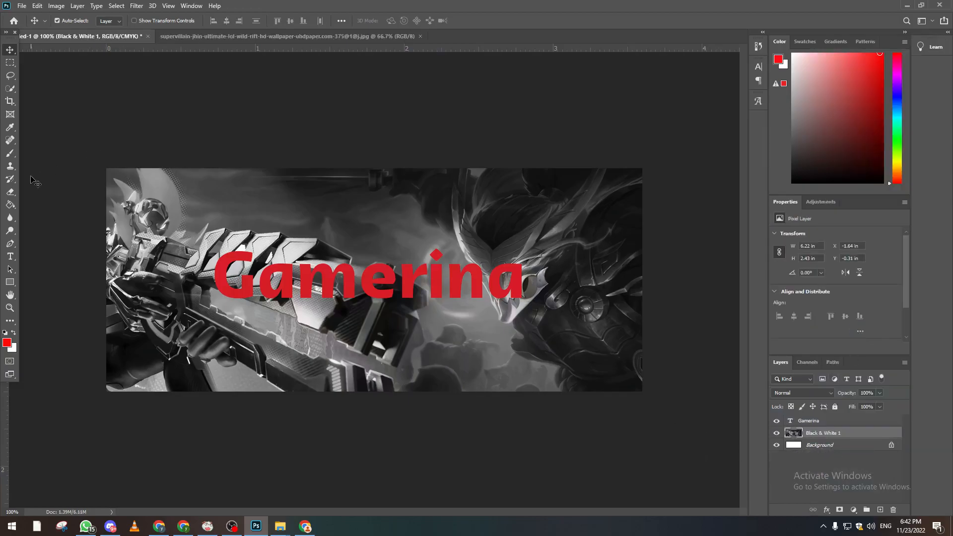
Step: Add an empty layer above the merged image and set the soft Brush size to about 300 px
right_click(11, 154)
left_click(37, 157)
left_click(877, 508)
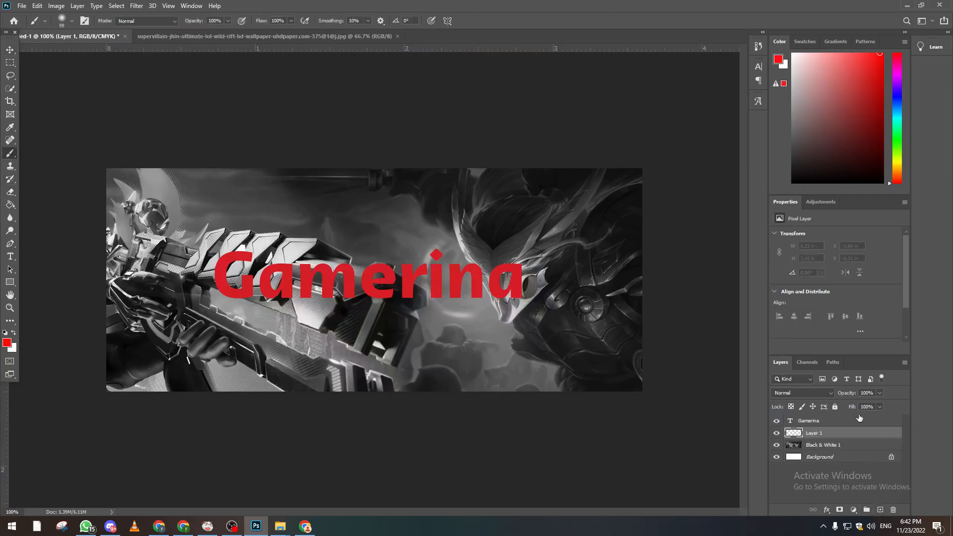
left_click(72, 20)
left_click_drag(74, 52, 87, 51)
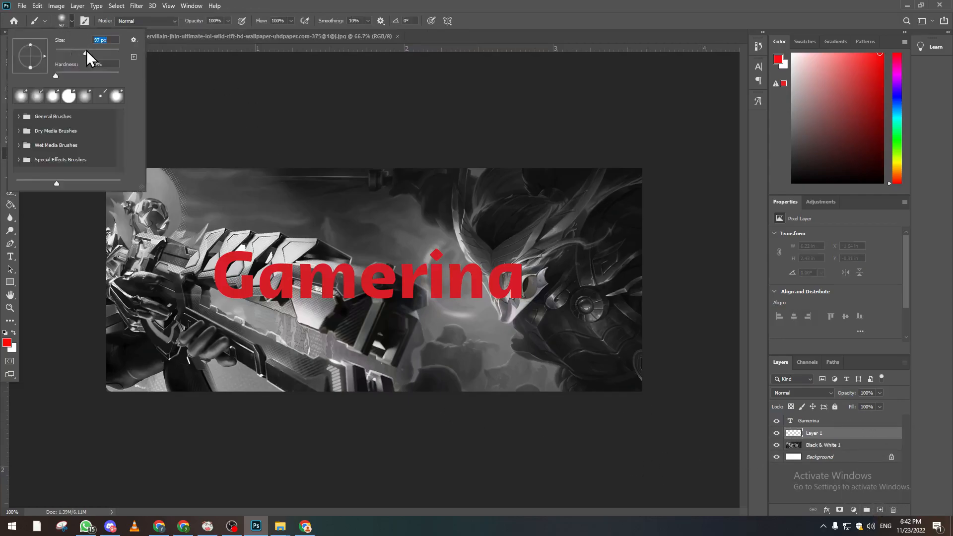
left_click(71, 19)
left_click(71, 20)
left_click(98, 50)
left_click(70, 19)
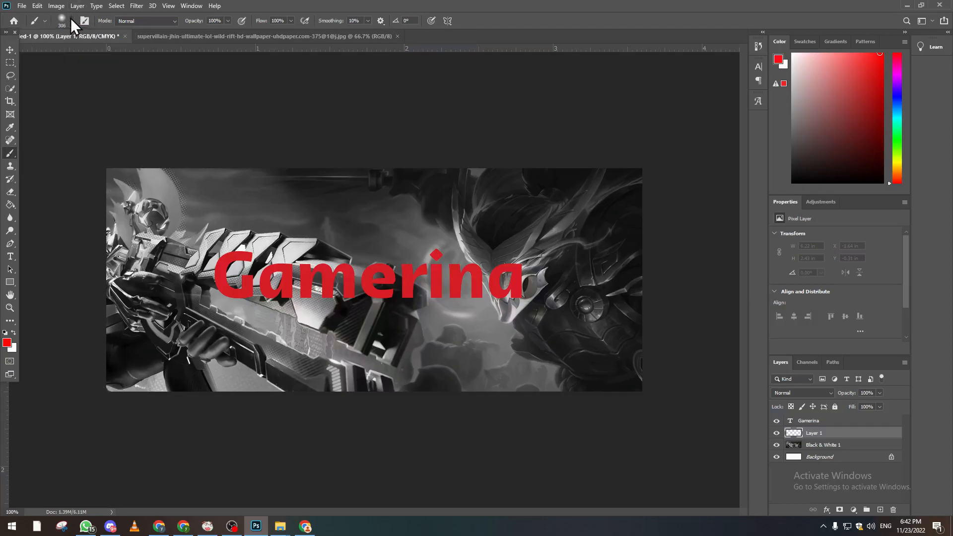
Step: Paint a soft red stroke along the banner's bottom edge and set its layer's blend mode to Overlay
mouse_move(100, 393)
left_mouse_down()
mouse_move(243, 419)
mouse_move(615, 416)
mouse_move(713, 374)
left_mouse_up()
left_click(830, 393)
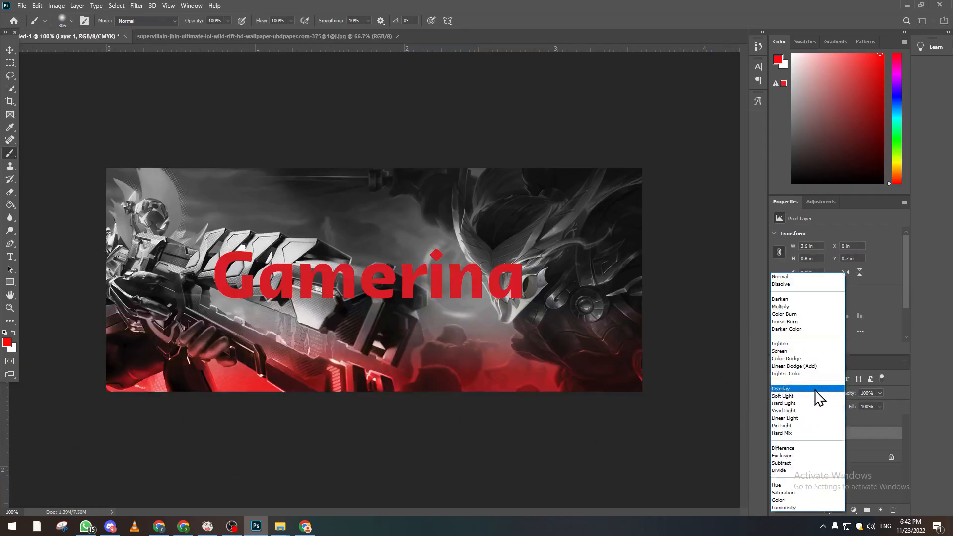
left_click(814, 388)
Step: Apply a Gaussian Blur to the merged Black & White 1 layer
left_click(10, 49)
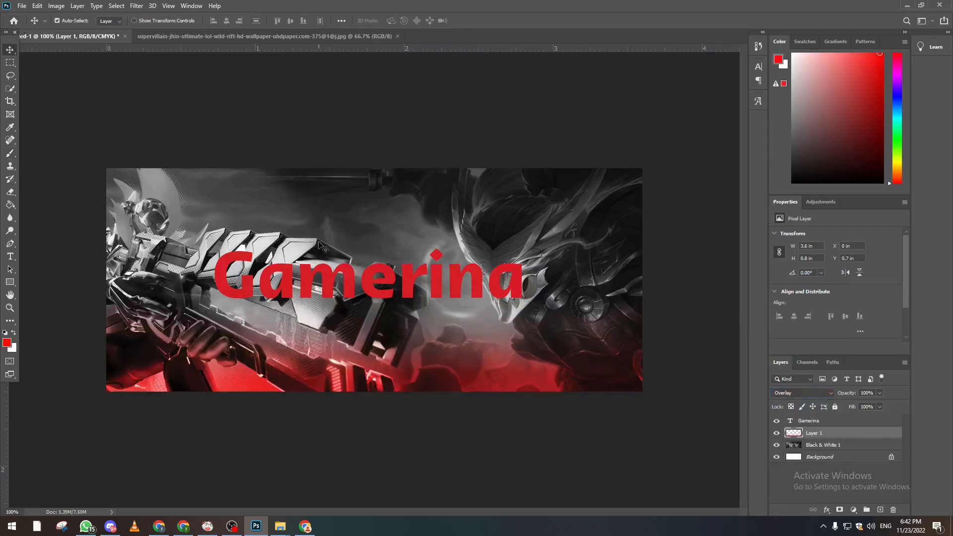
left_click(351, 287)
left_click(858, 449)
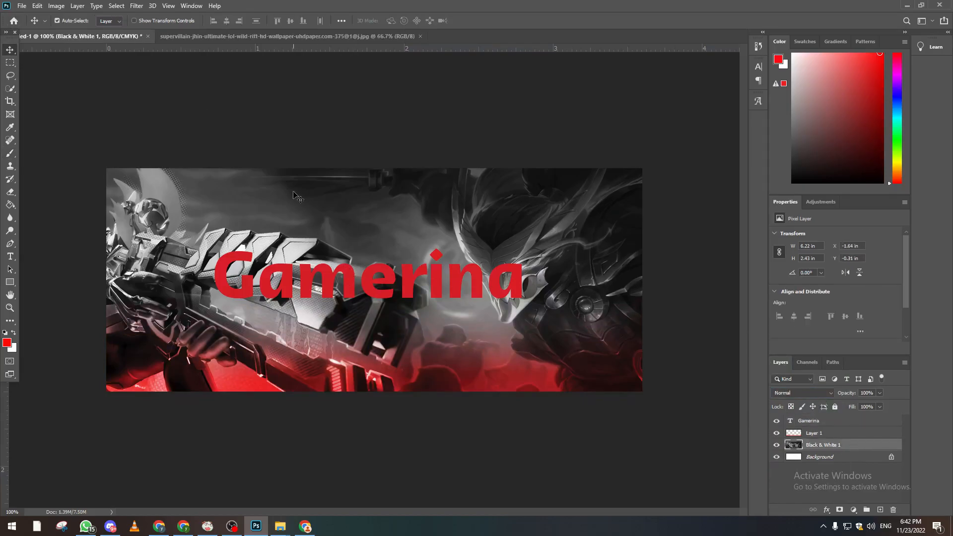
left_click(137, 6)
mouse_move(192, 117)
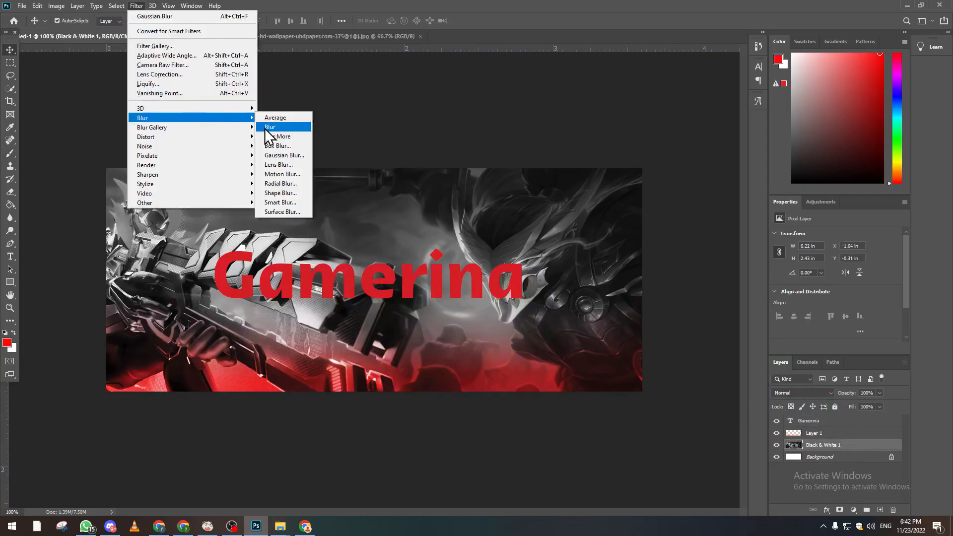
left_click(278, 156)
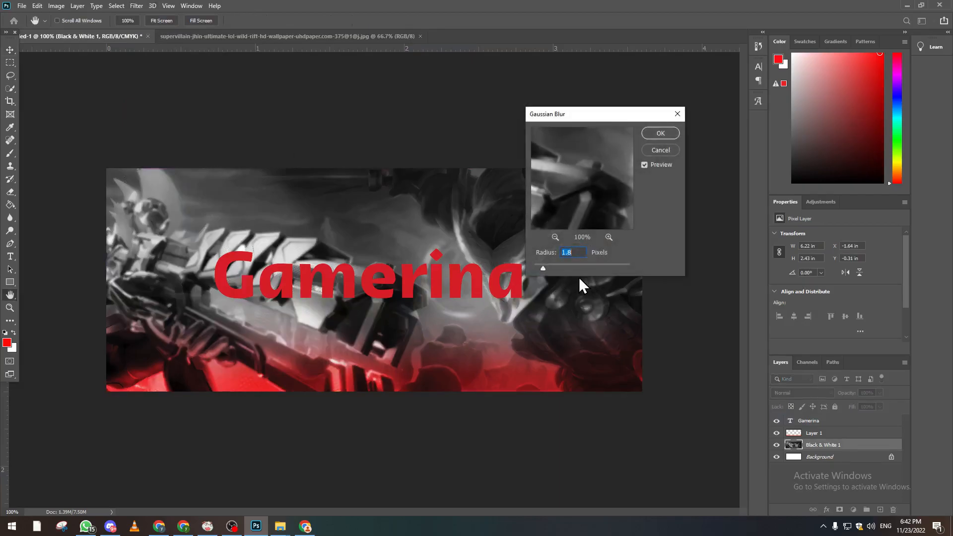
left_click_drag(547, 268, 549, 269)
left_click(659, 132)
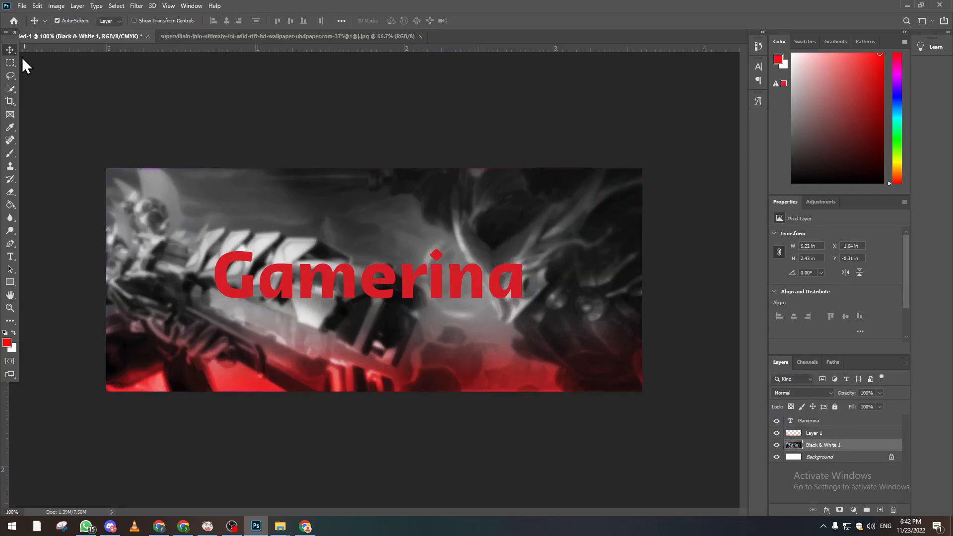
Step: Enlarge the blurred background layer to about 6.39 x 2.49 in and move the Gamerina text up slightly
key("ctrl+t")
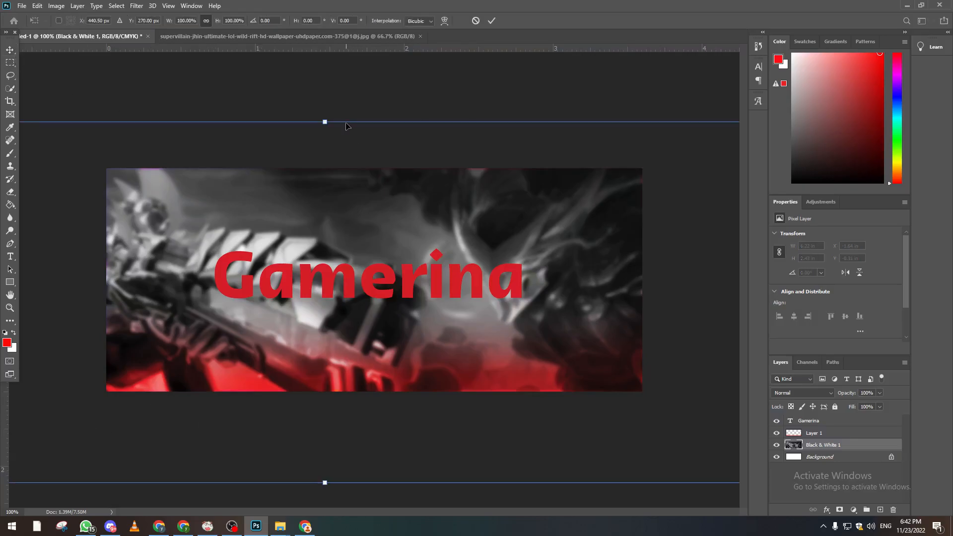
left_click_drag(330, 122, 329, 111)
key("Return")
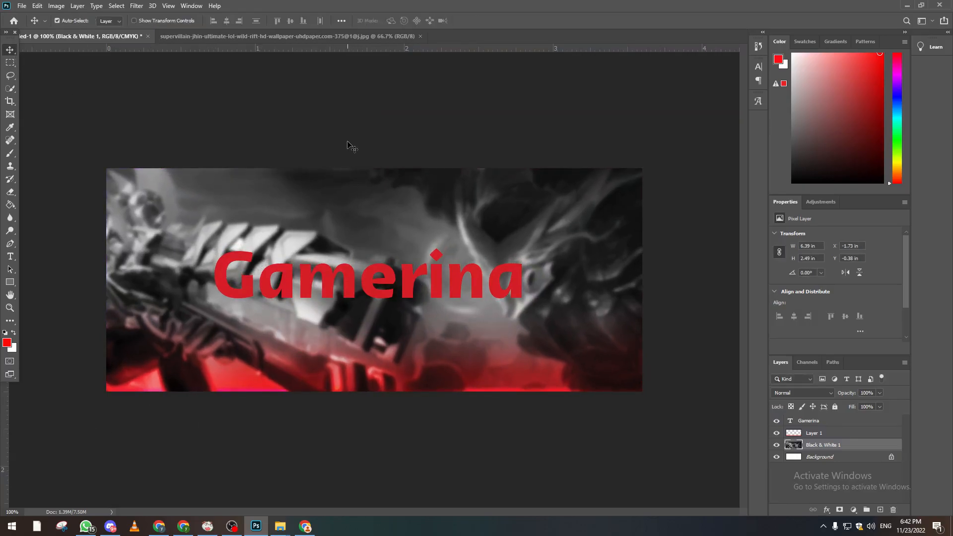
left_click_drag(392, 279, 390, 268)
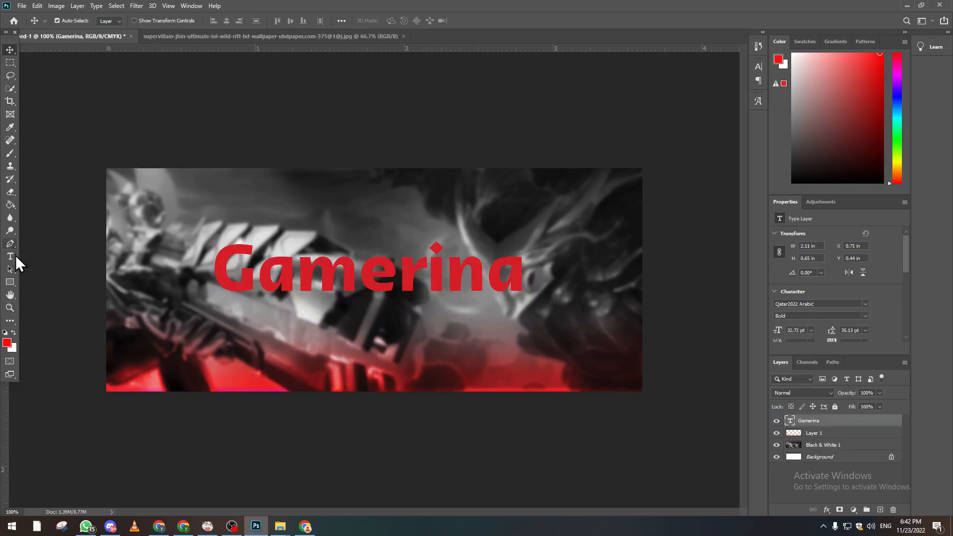
Step: Add an empty layer above the red glow layer and paint soft white along the banner's top edge
left_click(14, 281)
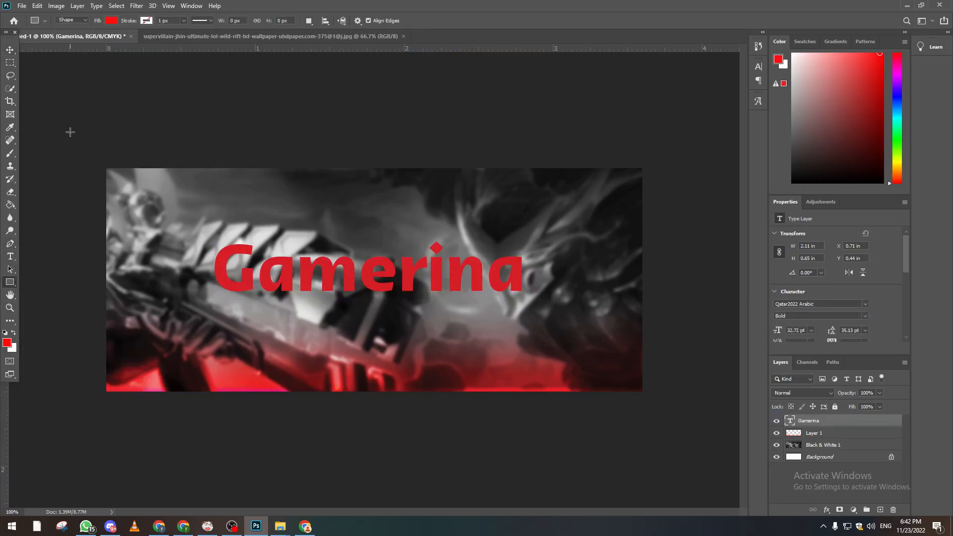
left_click(10, 153)
left_click(848, 437)
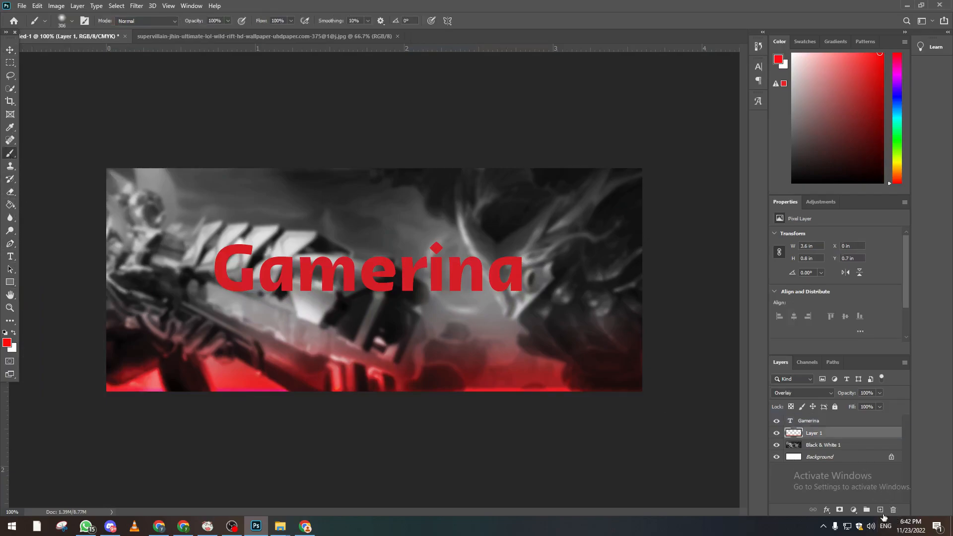
left_click(879, 509)
left_click(14, 333)
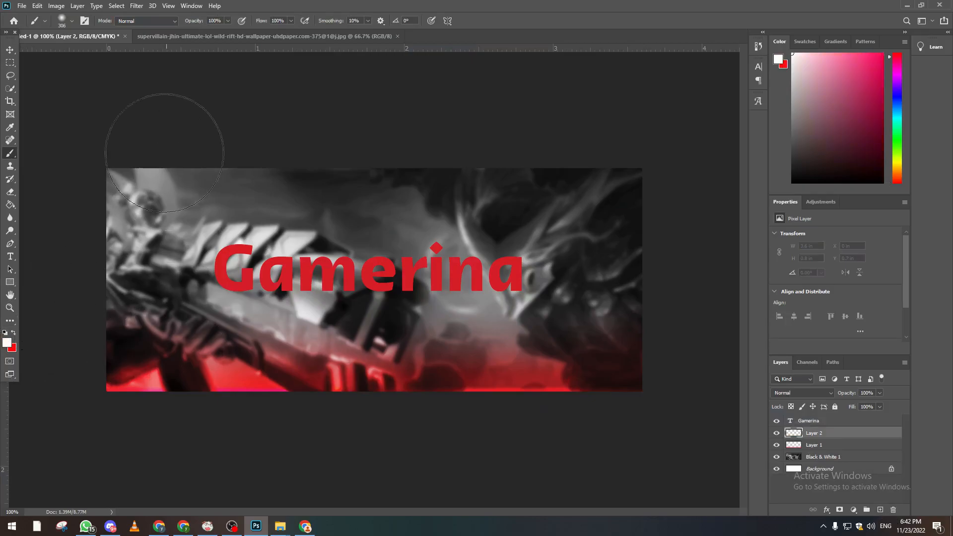
mouse_move(123, 132)
left_mouse_down()
mouse_move(142, 140)
mouse_move(697, 133)
left_mouse_up()
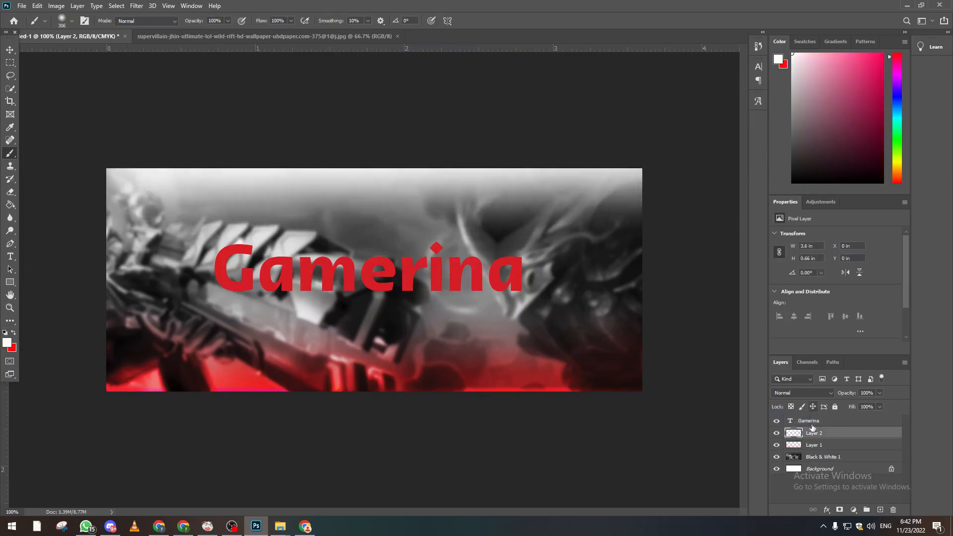
Step: Set the white glow layer's blend mode to Soft Light and compare the banner with the layer hidden and shown
left_click(810, 392)
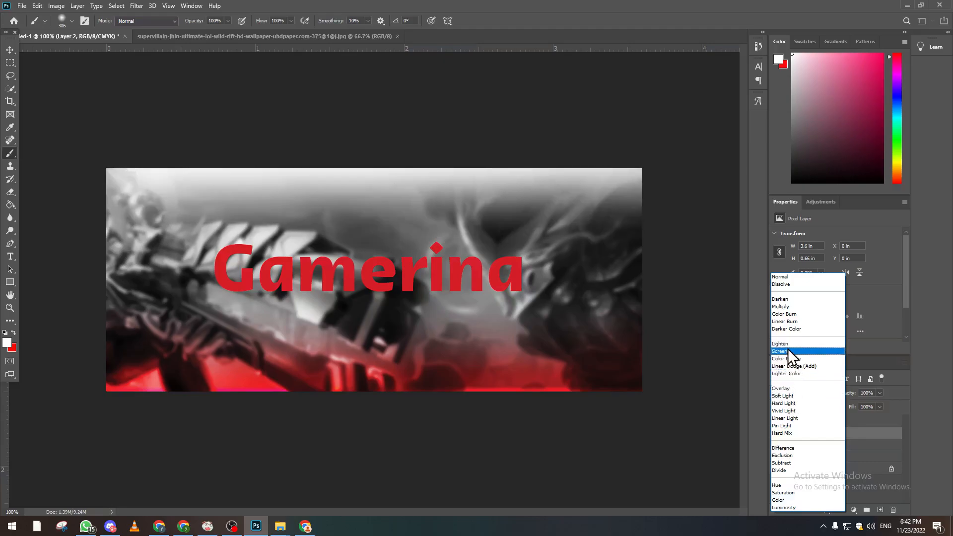
left_click(795, 395)
left_click(775, 434)
left_click(774, 434)
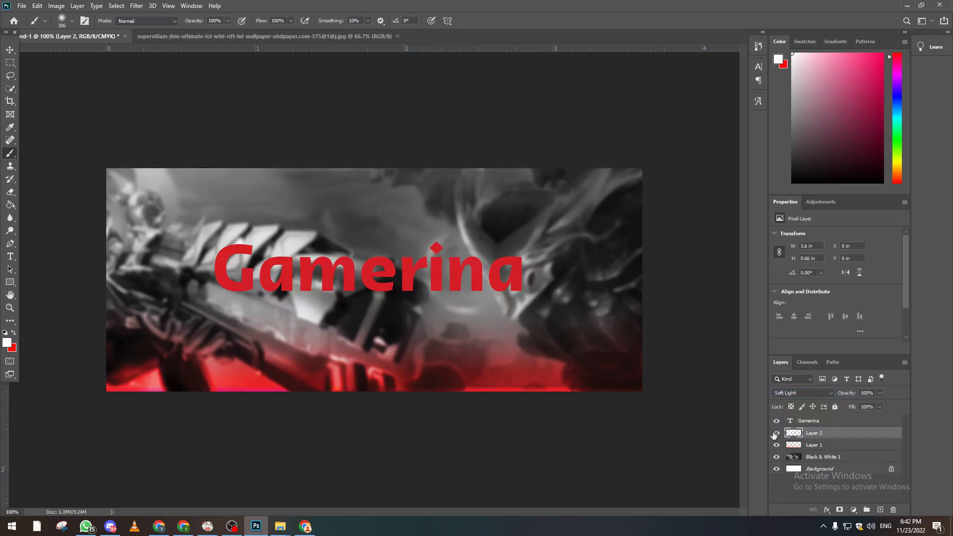
Step: Set the foreground colour to 000000 and darken the banner's left edge on Layer 2 with a soft 495 px Brush
left_click(7, 342)
type("000000")
left_click(811, 110)
key("b")
left_click(68, 21)
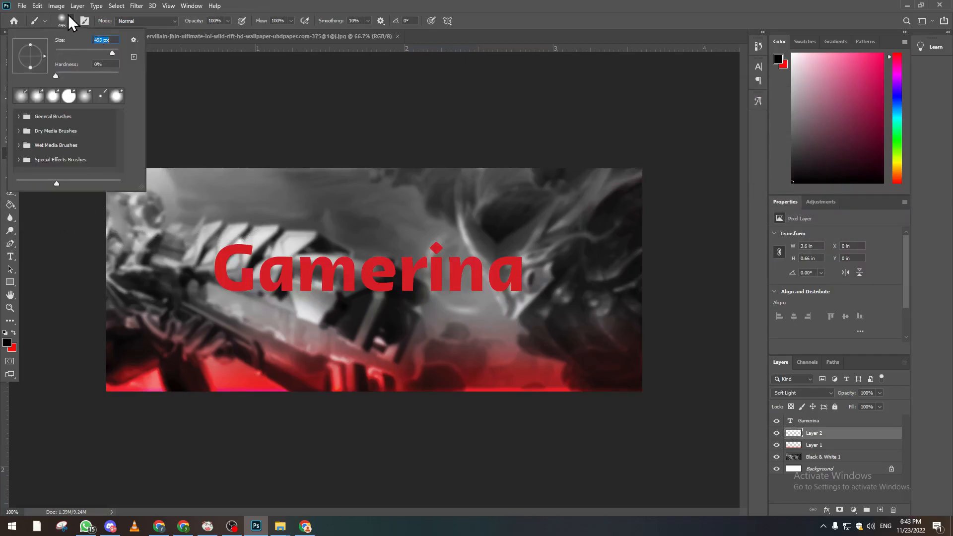
key("Return")
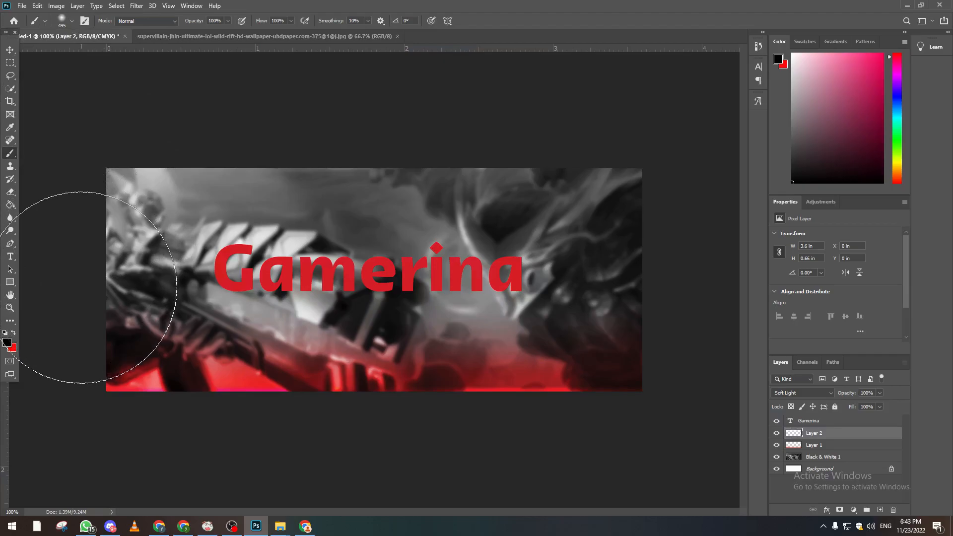
left_click(75, 275)
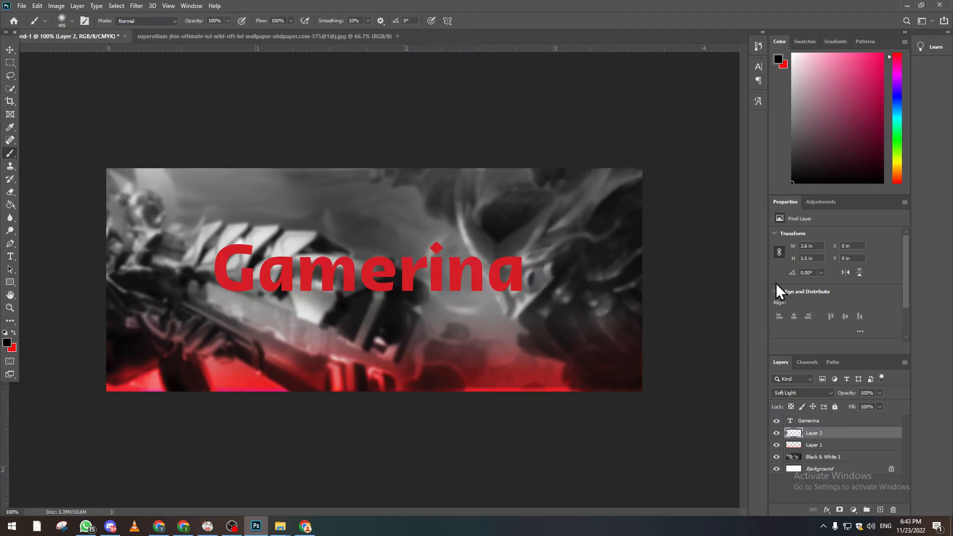
Step: Add a Gradient Overlay effect to the Gamerina text layer and show its settings
left_click(700, 265)
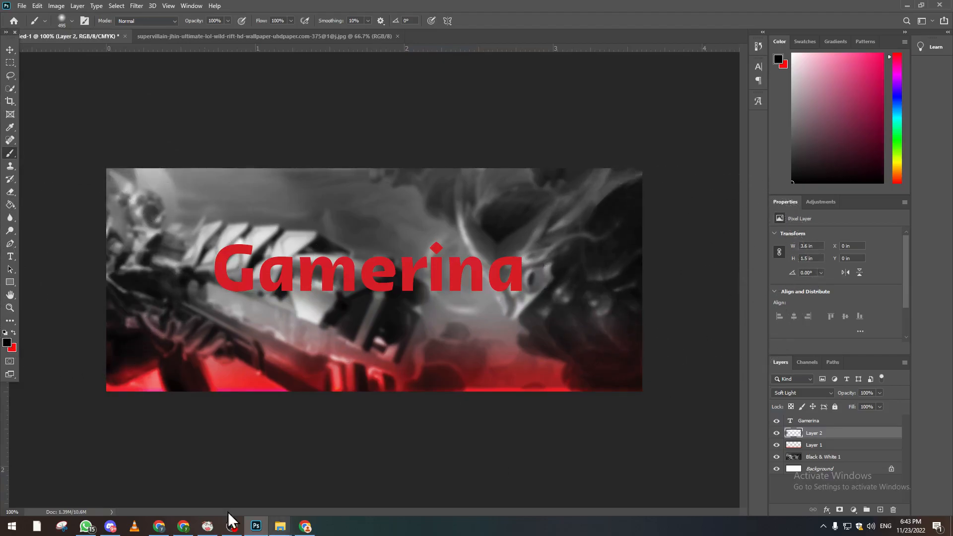
left_click(10, 50)
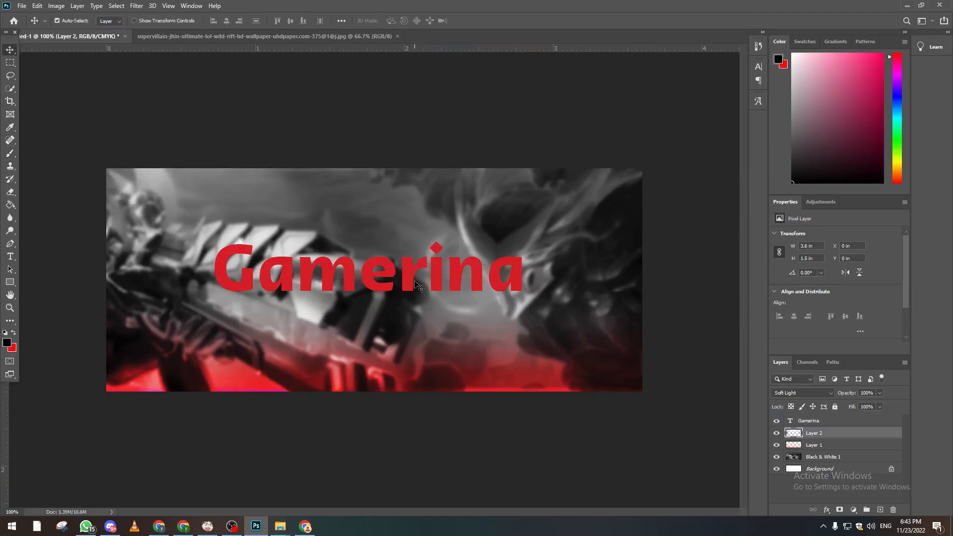
left_click(418, 285)
double_click(800, 420)
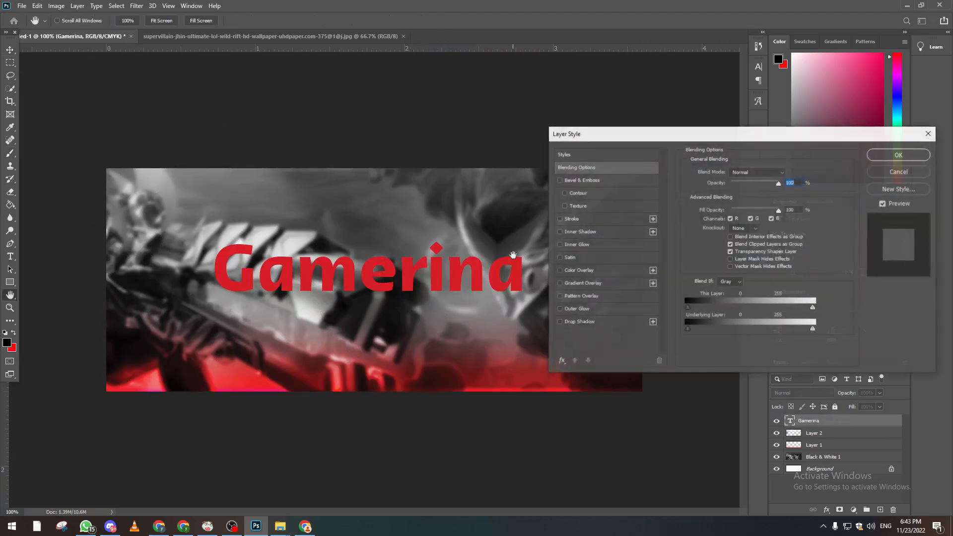
left_click(562, 284)
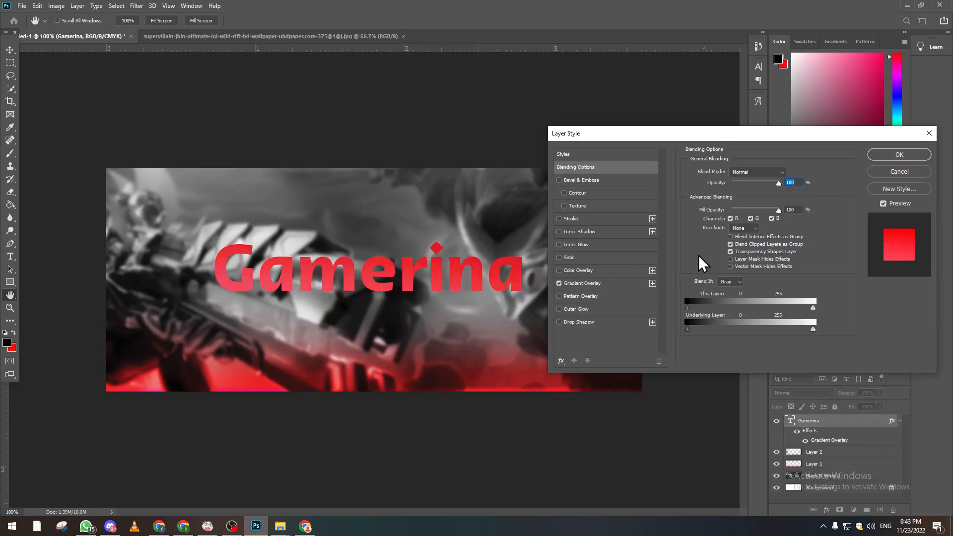
left_click(583, 285)
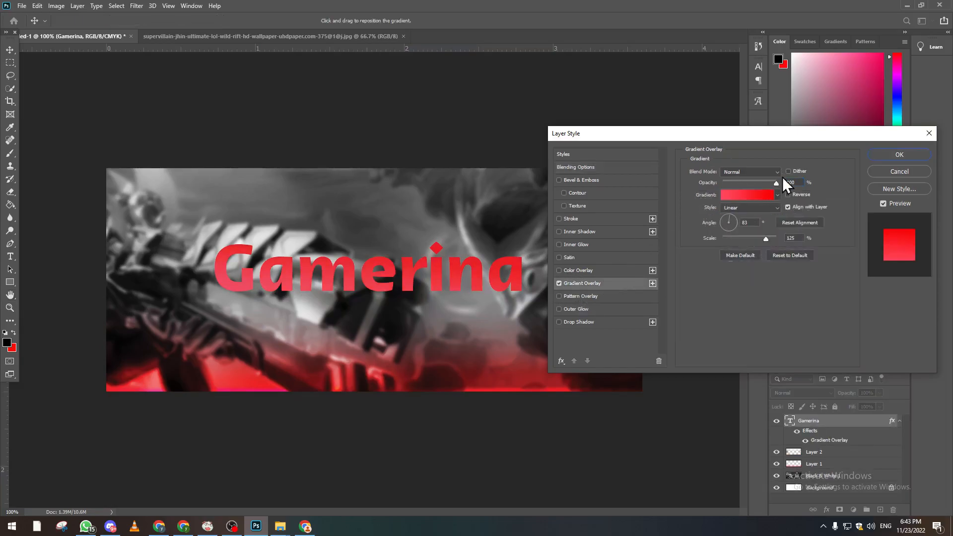
Step: Set the start colour of the text's overlay gradient to f0102a
left_click(730, 199)
left_click(563, 266)
left_click(605, 308)
left_click_drag(620, 228, 708, 131)
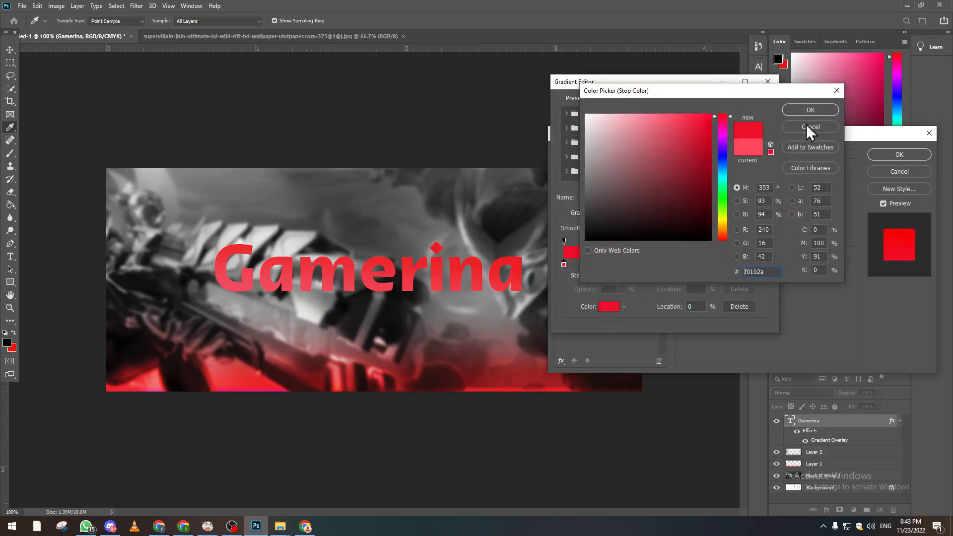
left_click(810, 110)
Step: Set the end colour of the overlay gradient to f24747 and accept the edited gradient
left_click(764, 265)
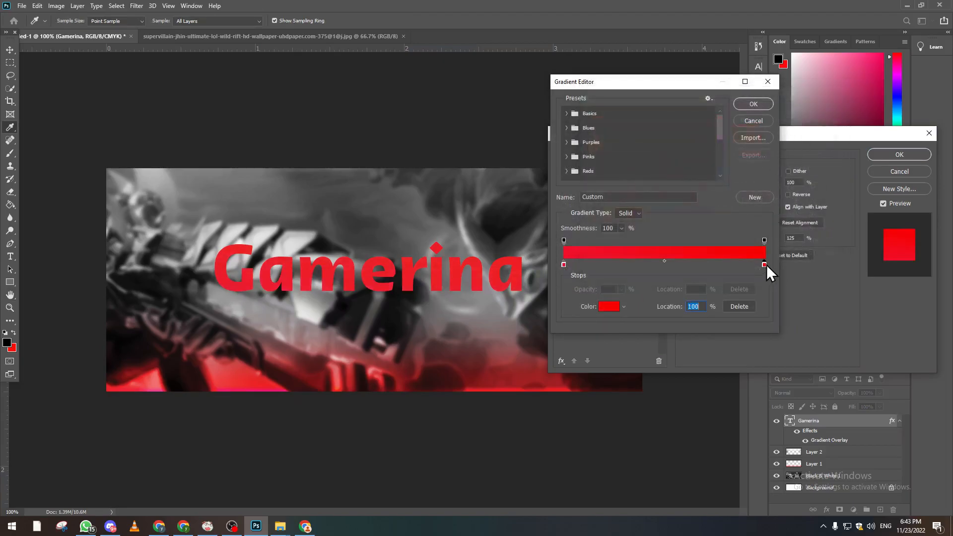
left_click(614, 305)
left_click_drag(708, 141, 675, 122)
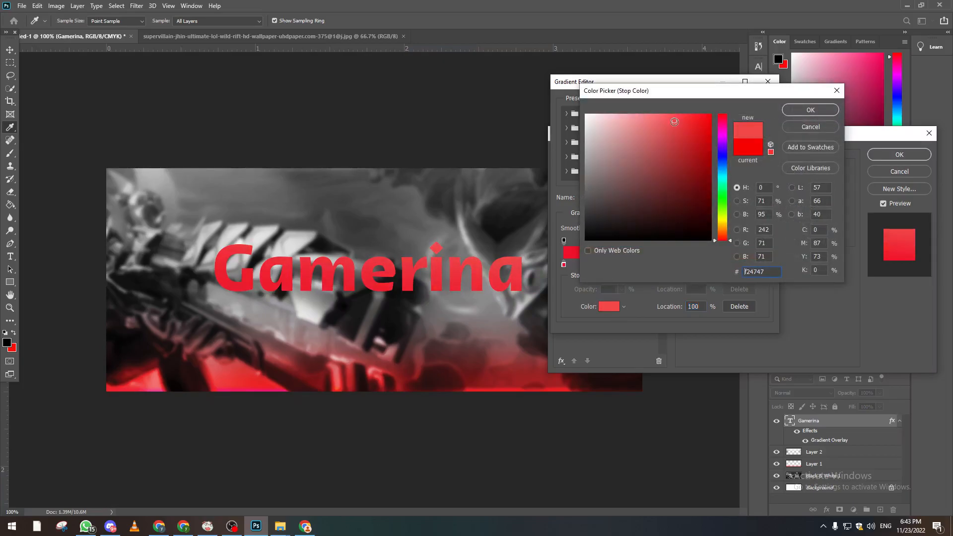
left_click(791, 105)
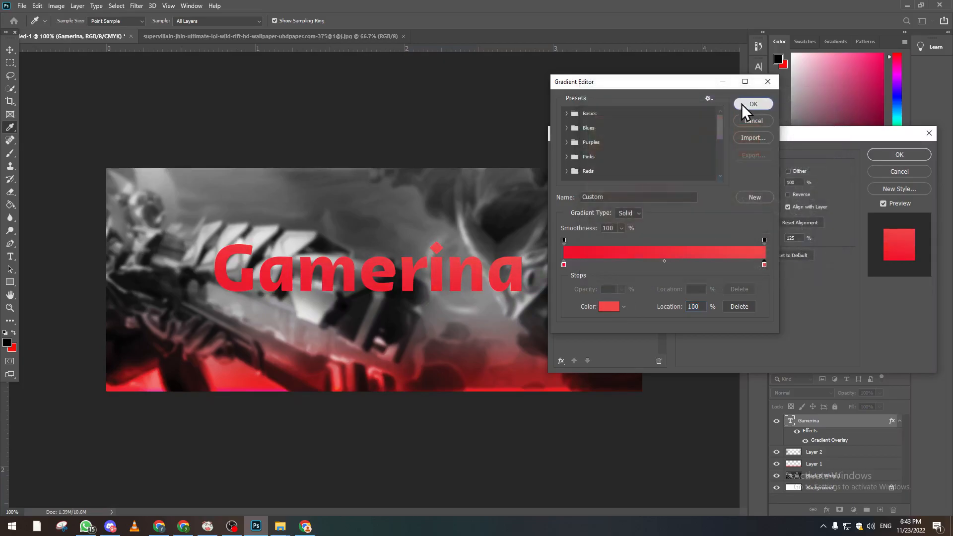
left_click(741, 103)
Step: Add an Inner Glow to the Gamerina text with 0% opacity and colour f64444
left_click(559, 245)
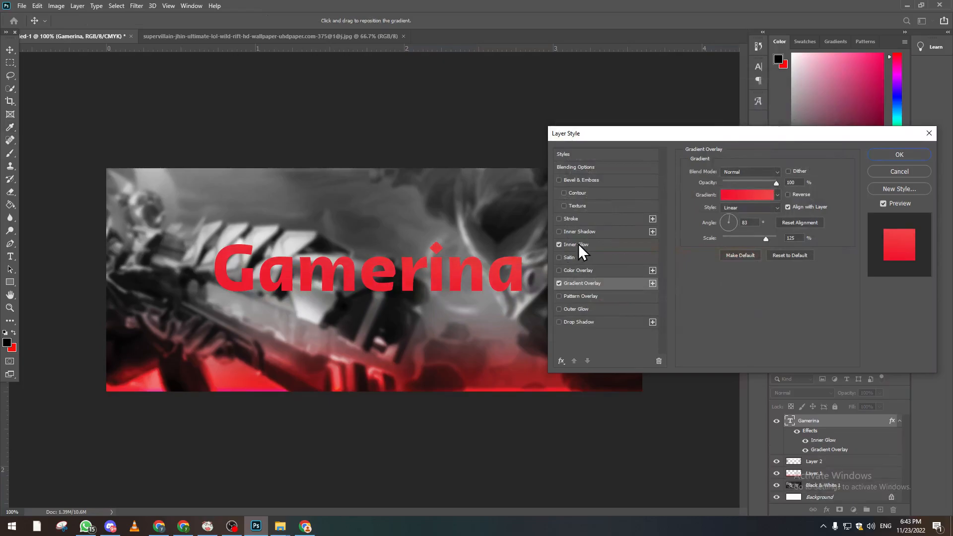
left_click_drag(737, 182, 710, 184)
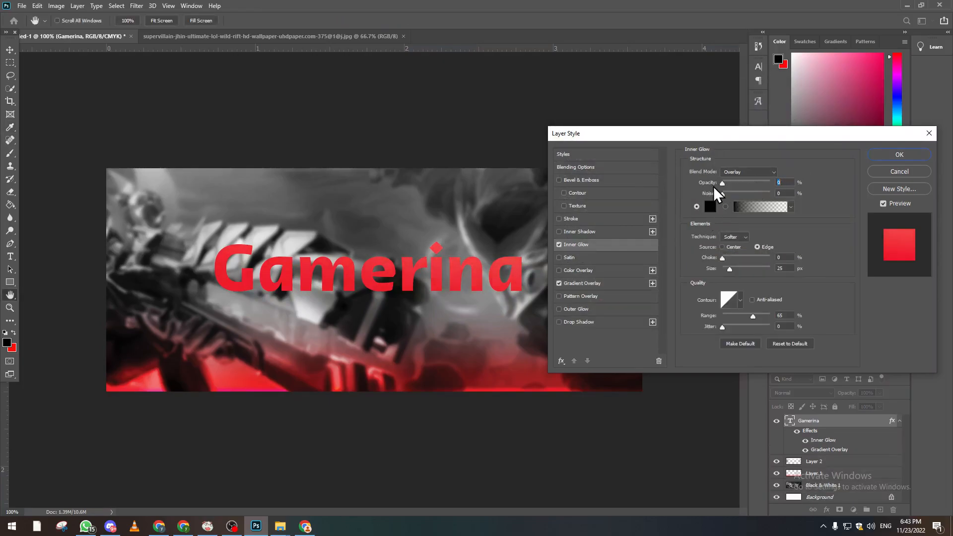
left_click(709, 207)
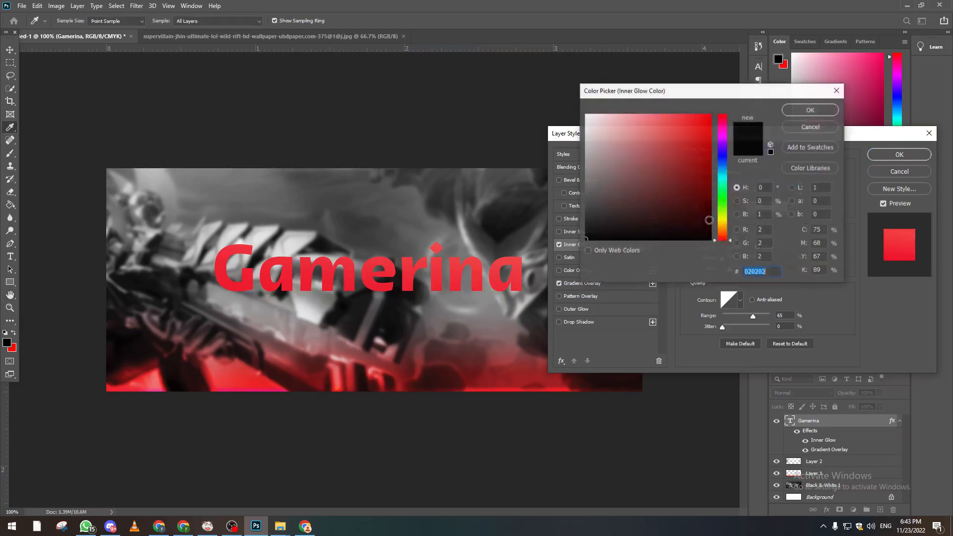
left_click_drag(680, 147, 673, 122)
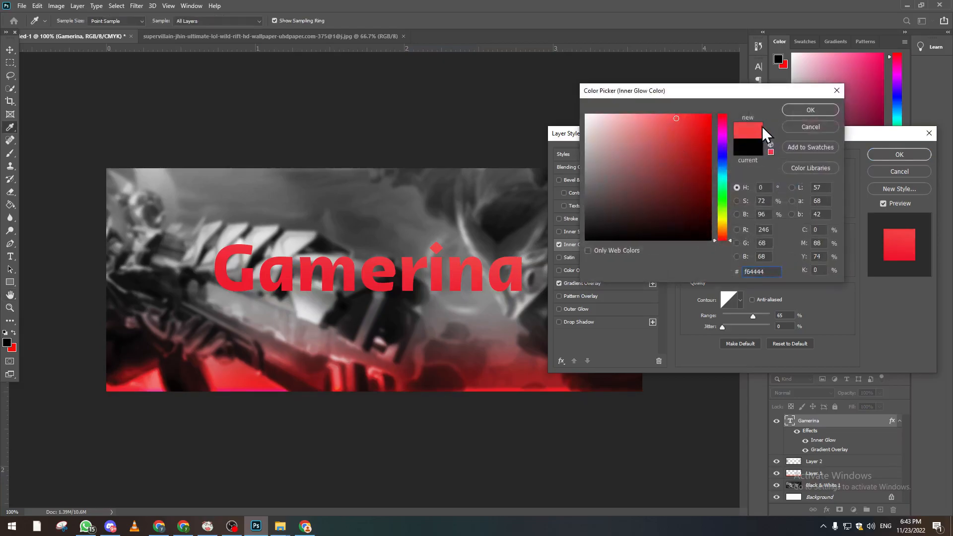
left_click(788, 113)
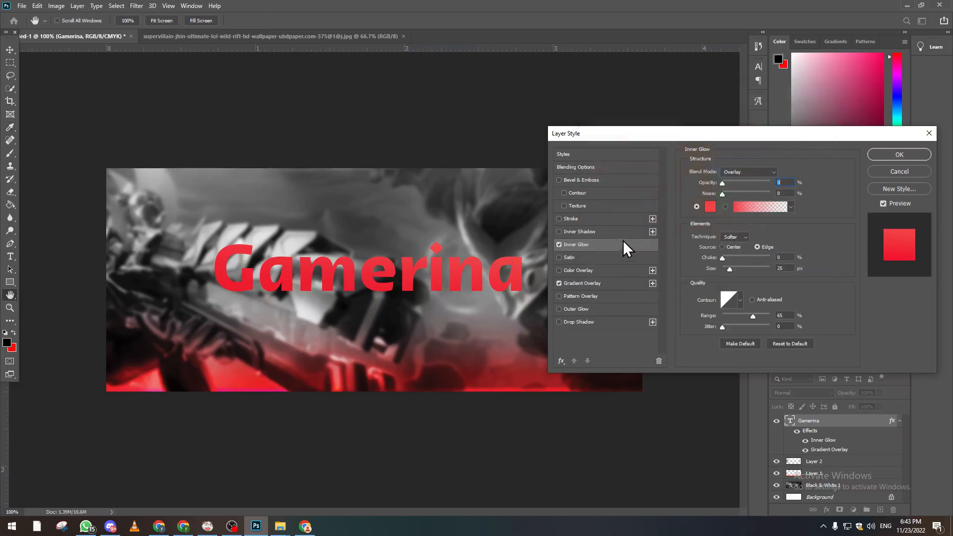
Step: Add an Inner Shadow to the text with colour d45454, 76% opacity, 16% choke and 8 px size
left_click(585, 231)
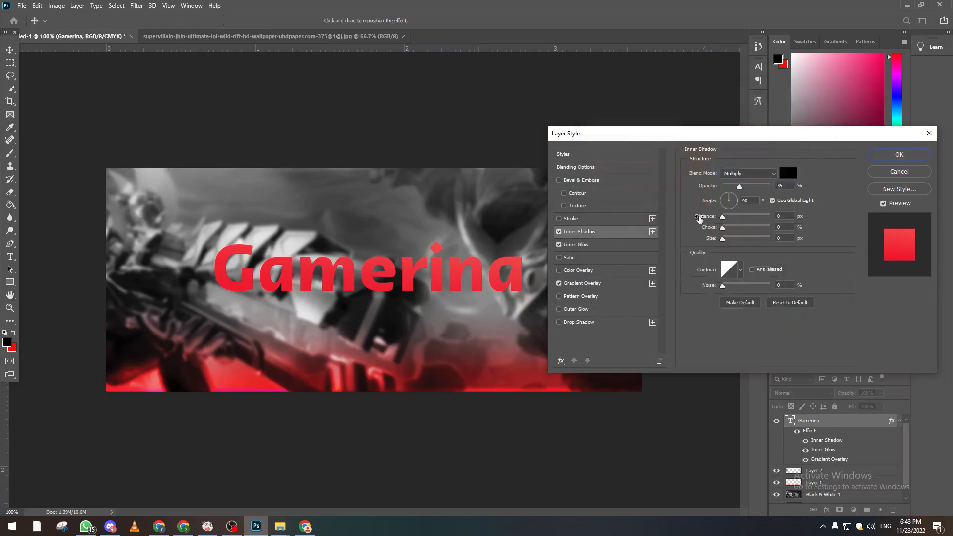
left_click(782, 172)
left_click_drag(653, 154, 661, 136)
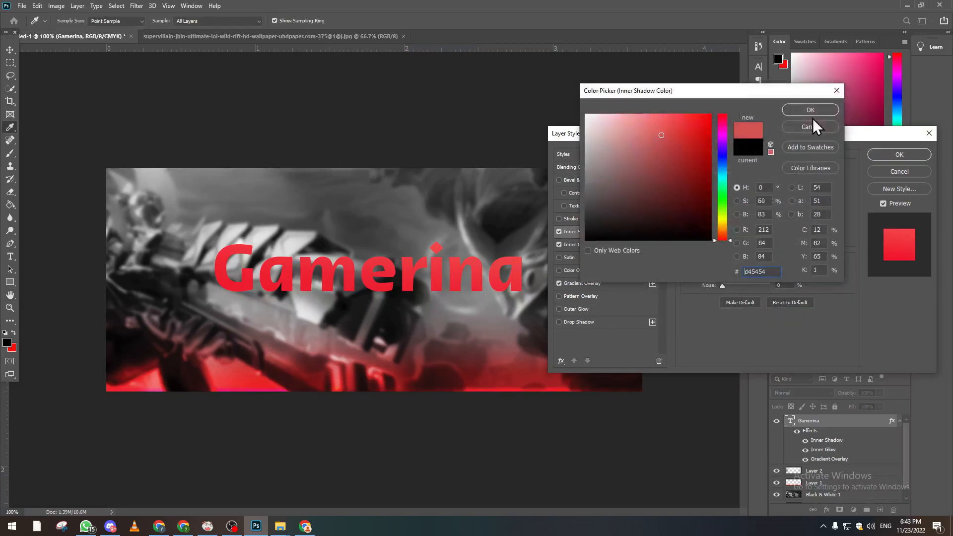
left_click(813, 109)
left_click(739, 185)
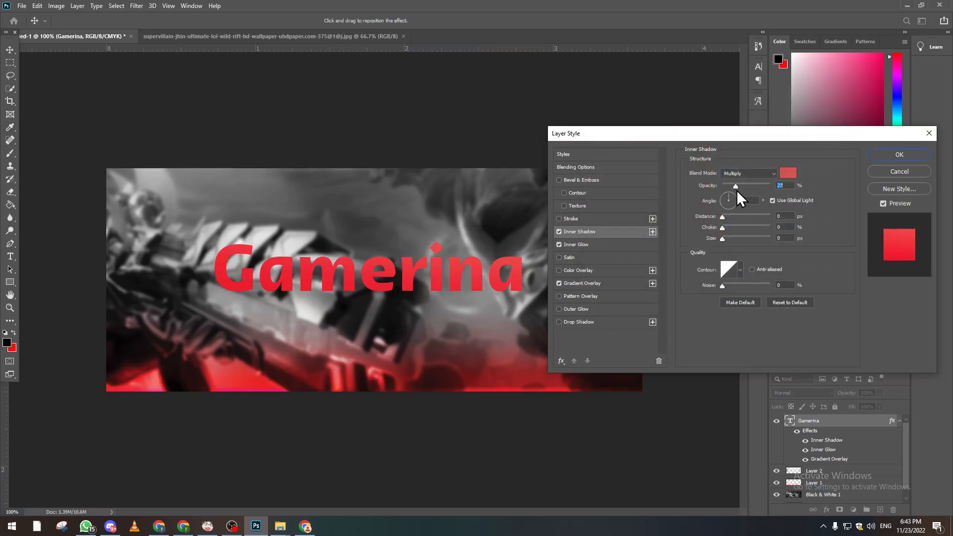
left_click_drag(758, 191, 764, 187)
left_click_drag(724, 216, 725, 215)
mouse_move(721, 228)
left_mouse_down()
mouse_move(730, 227)
mouse_move(712, 227)
mouse_move(726, 238)
left_mouse_up()
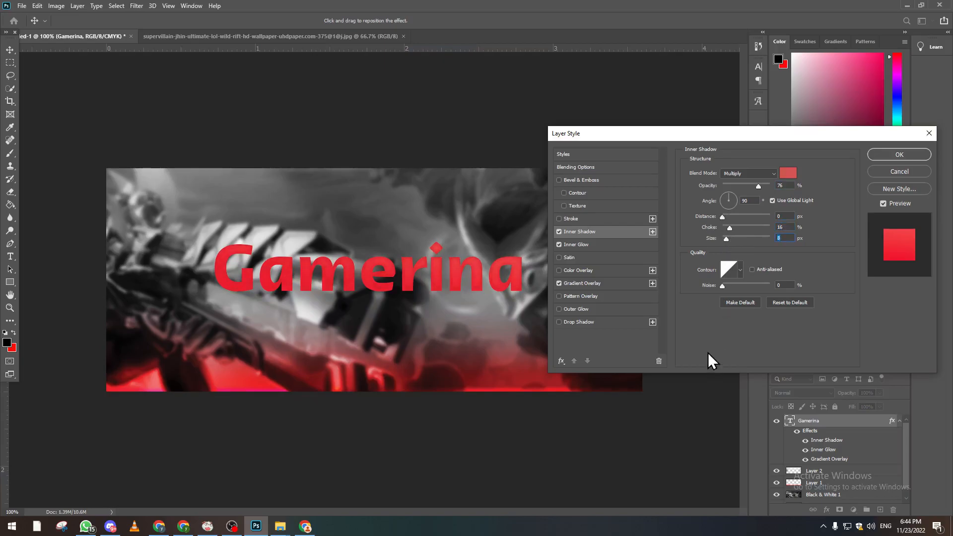
Step: Add a Drop Shadow with 38% opacity, 5 px distance, 26% spread and 5 px size, and apply the layer style
left_click(559, 322)
left_click(578, 322)
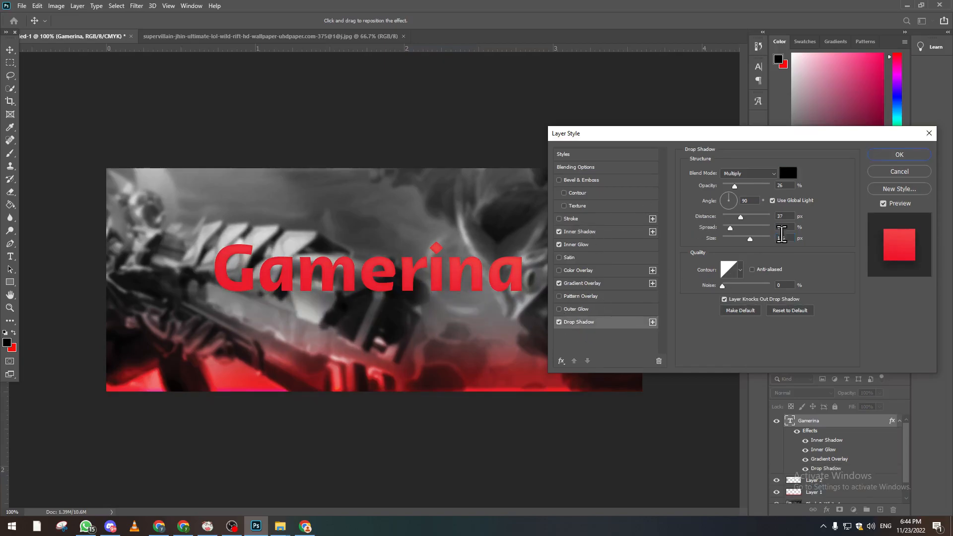
left_click_drag(735, 187, 725, 219)
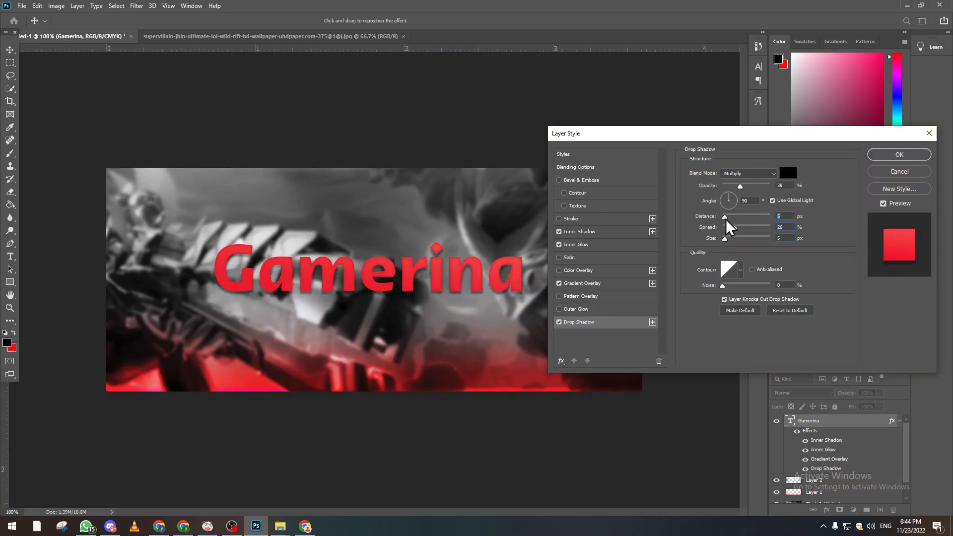
left_click(876, 153)
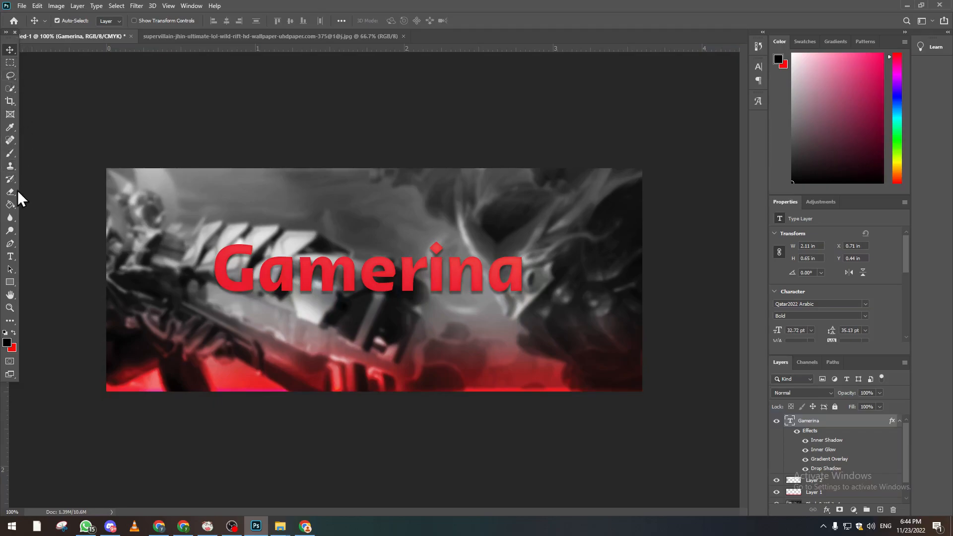
Step: Draw a narrow vertical rectangle about 24 x 289 px on the banner's left edge and move it up to the top-left corner
left_click(10, 282)
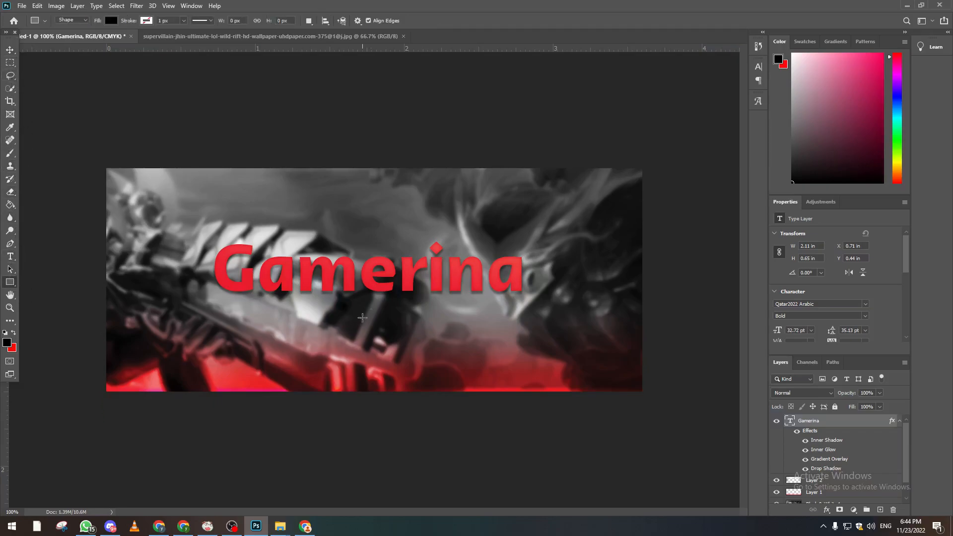
left_click_drag(98, 227, 110, 369)
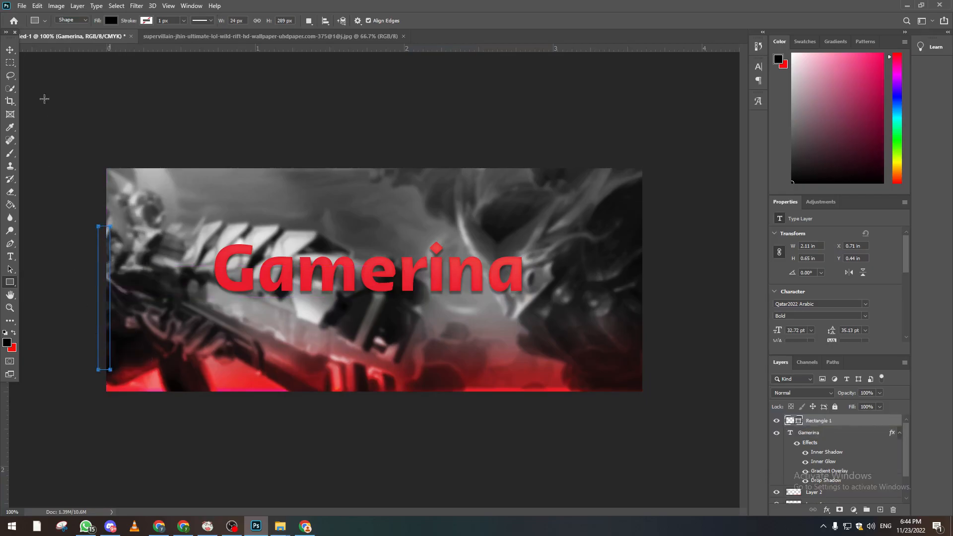
left_click(10, 49)
left_click_drag(115, 252, 114, 204)
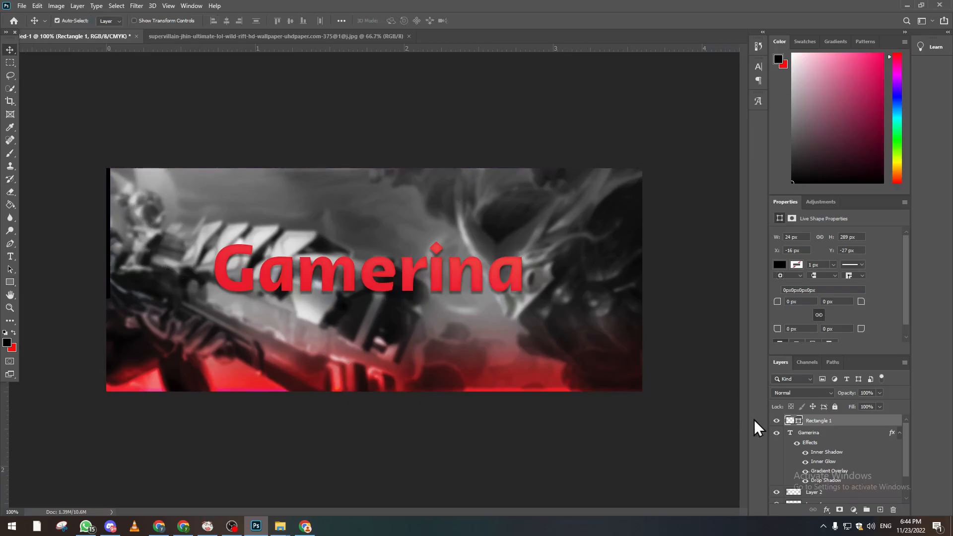
Step: Fill the narrow rectangle with the bright red from the recently used colours
left_click(779, 265)
left_click(807, 317)
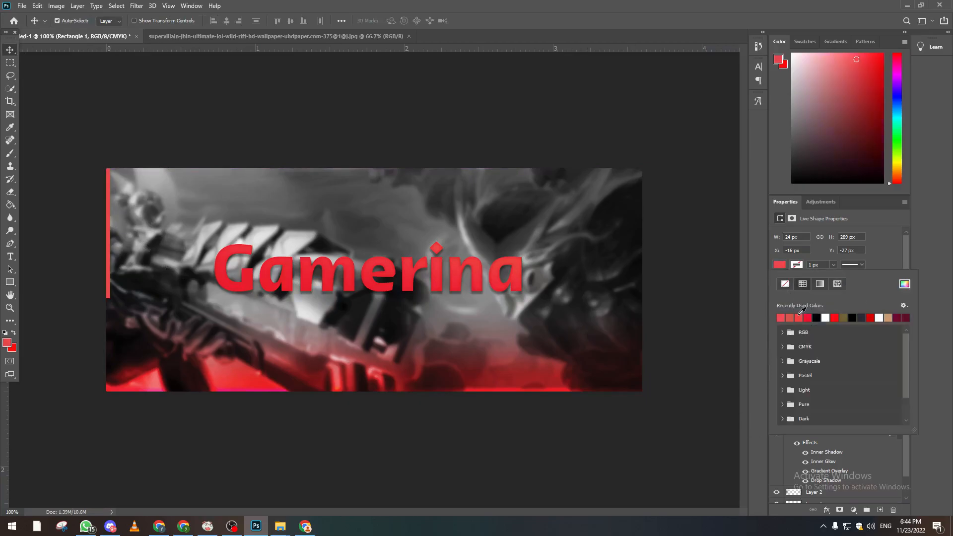
left_click(799, 318)
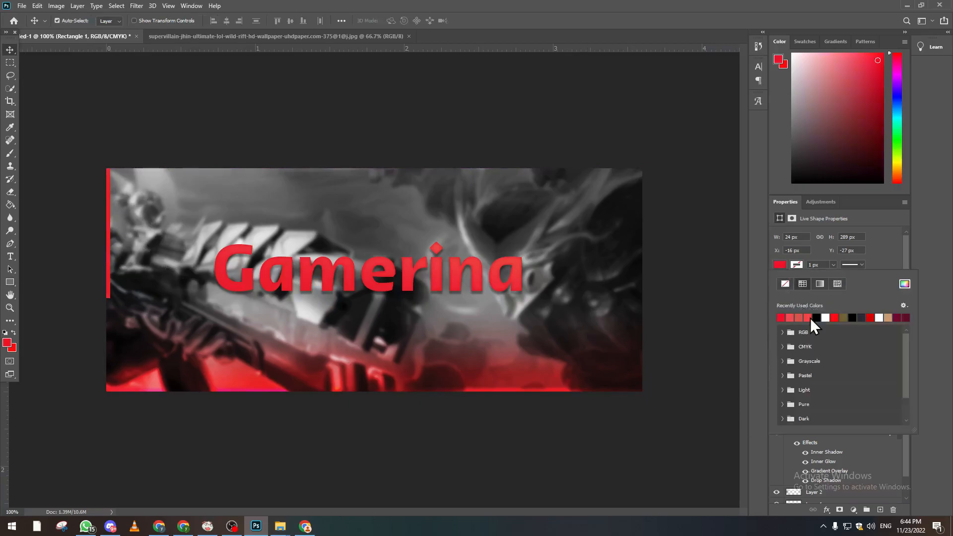
left_click(906, 440)
Step: Duplicate the red rectangle and place the copy at the banner's bottom-right corner, at about X 1073 px, Y 272 px
key("ctrl+j")
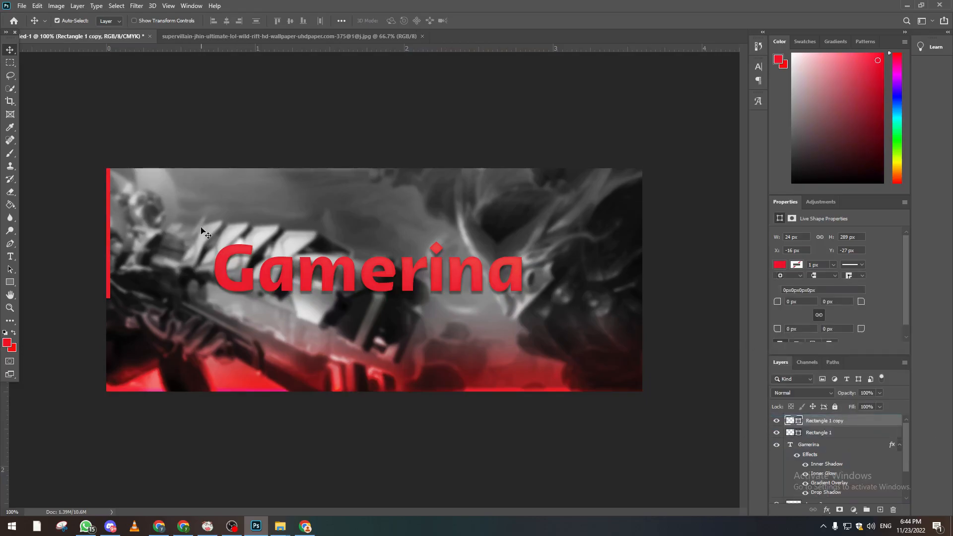
left_click_drag(108, 232, 649, 383)
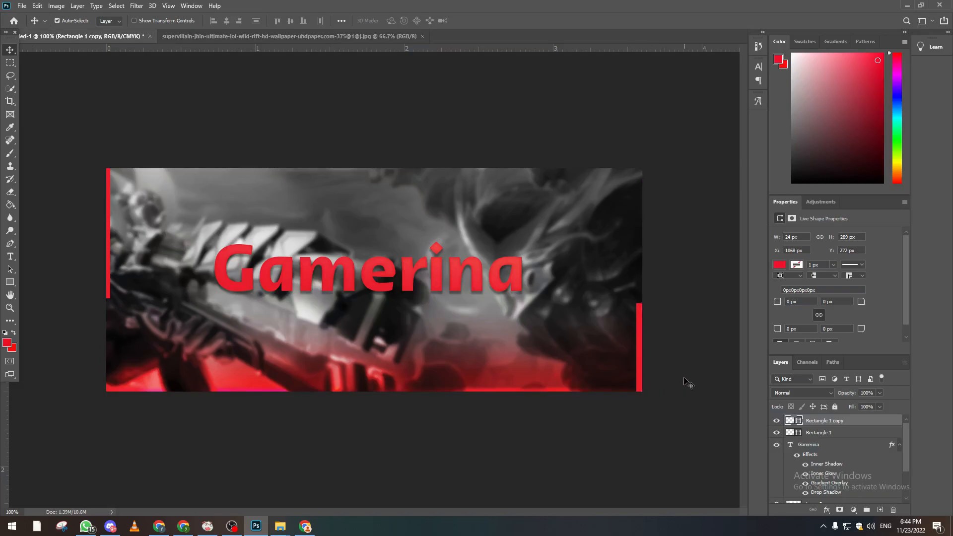
left_click(684, 347)
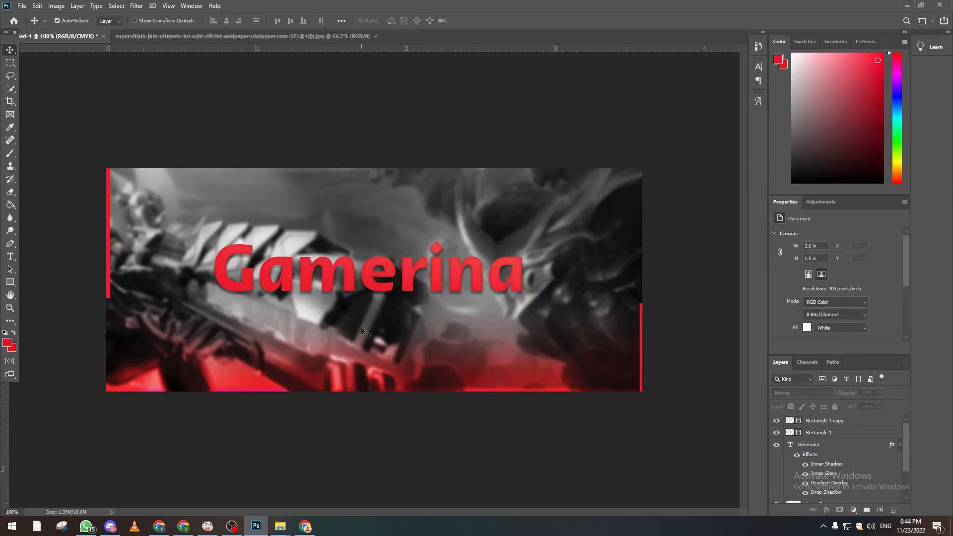
left_click(642, 332)
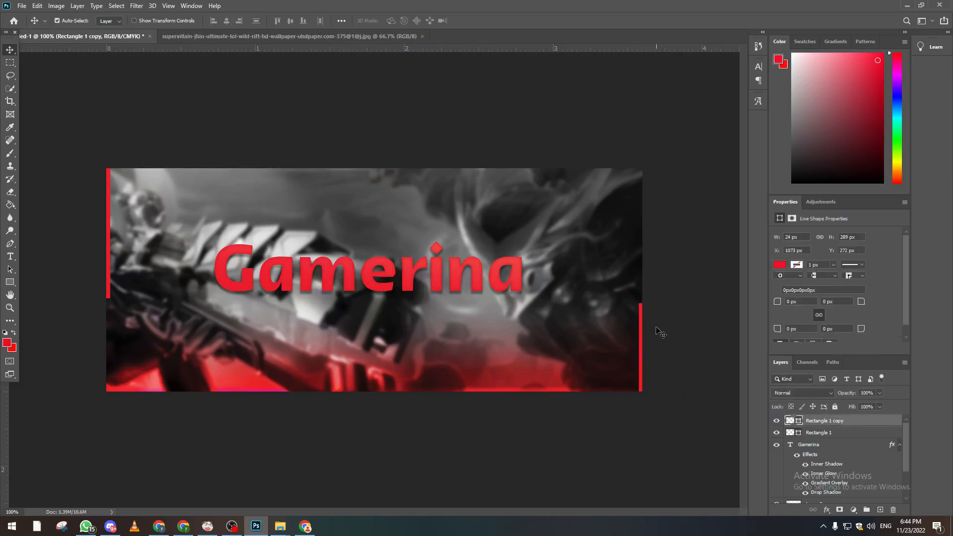
left_click(669, 318)
left_click(10, 256)
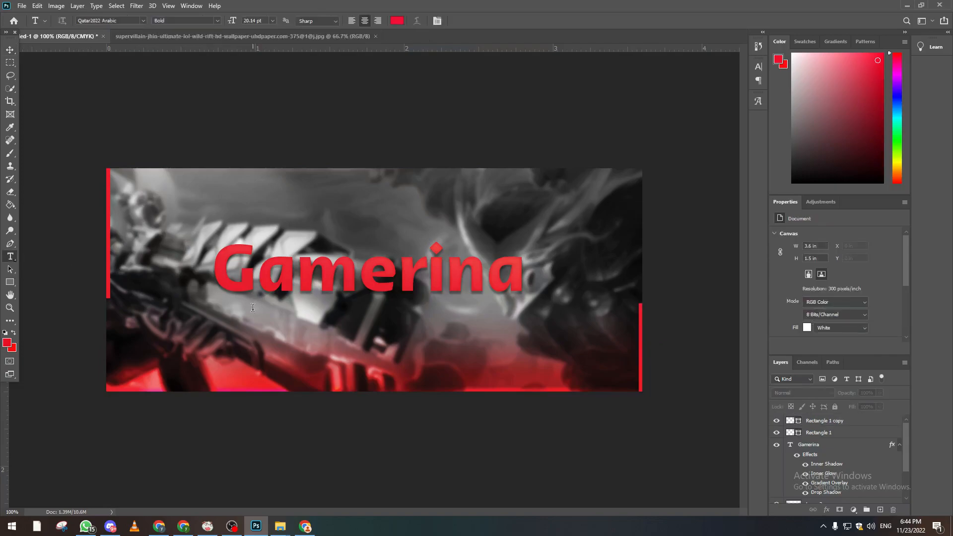
left_click(256, 325)
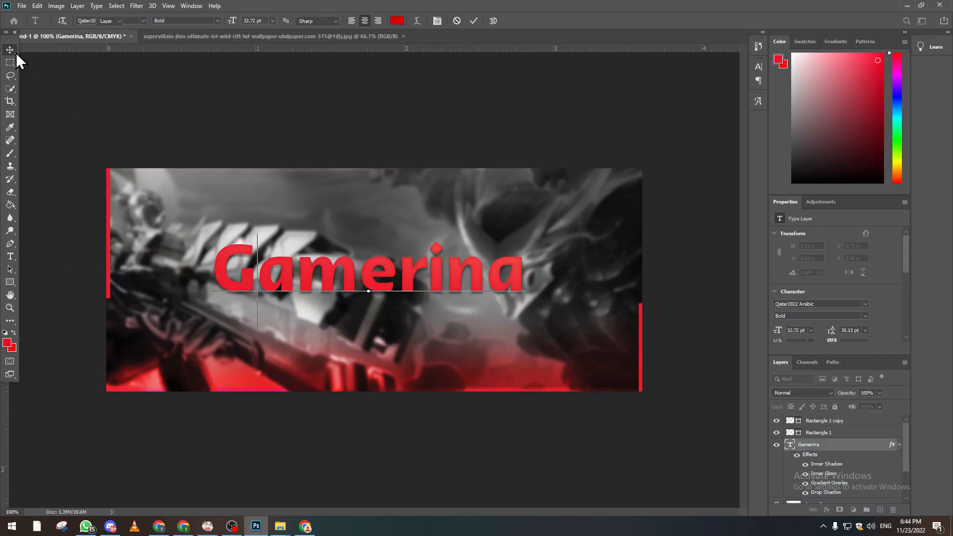
left_click(11, 50)
left_click(10, 256)
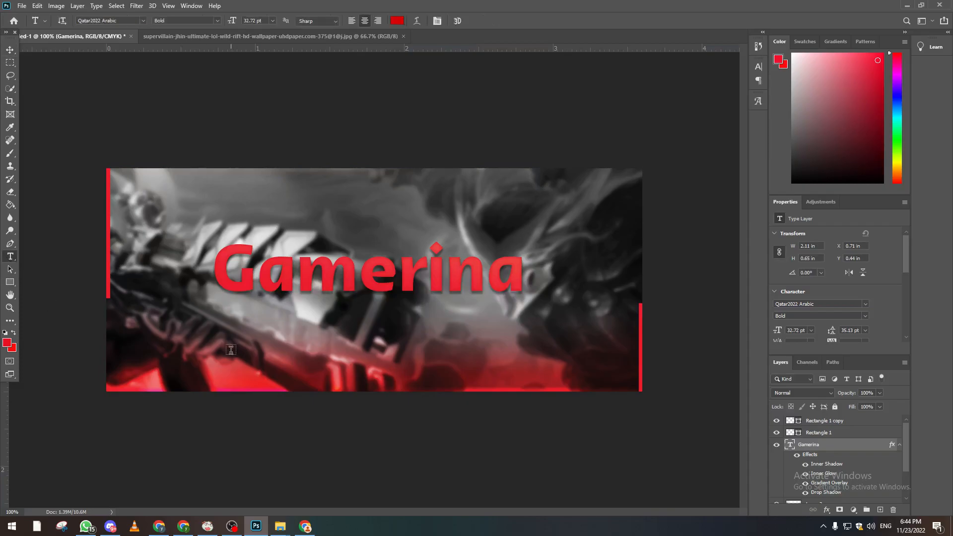
left_click(232, 352)
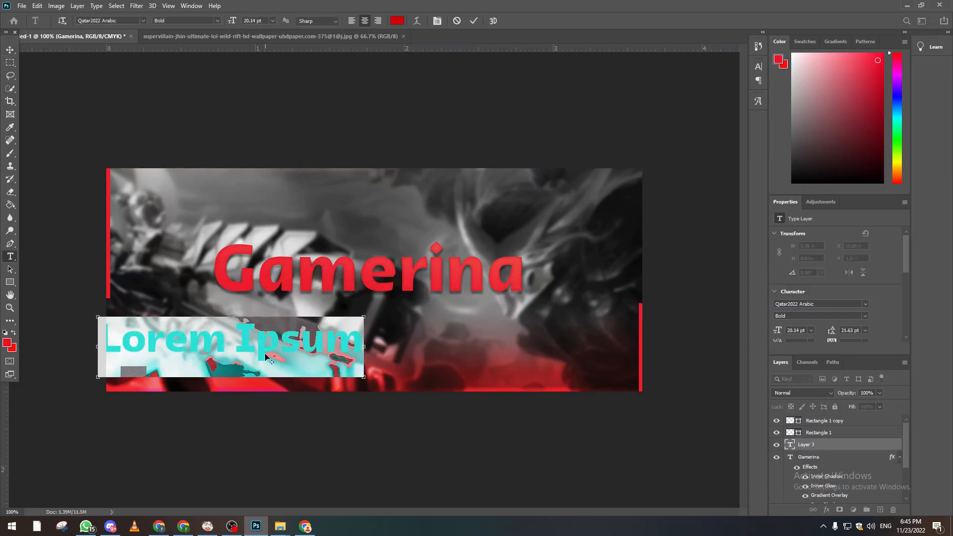
type("@ga")
key("BackSpace")
key("BackSpace")
type("Gamerina")
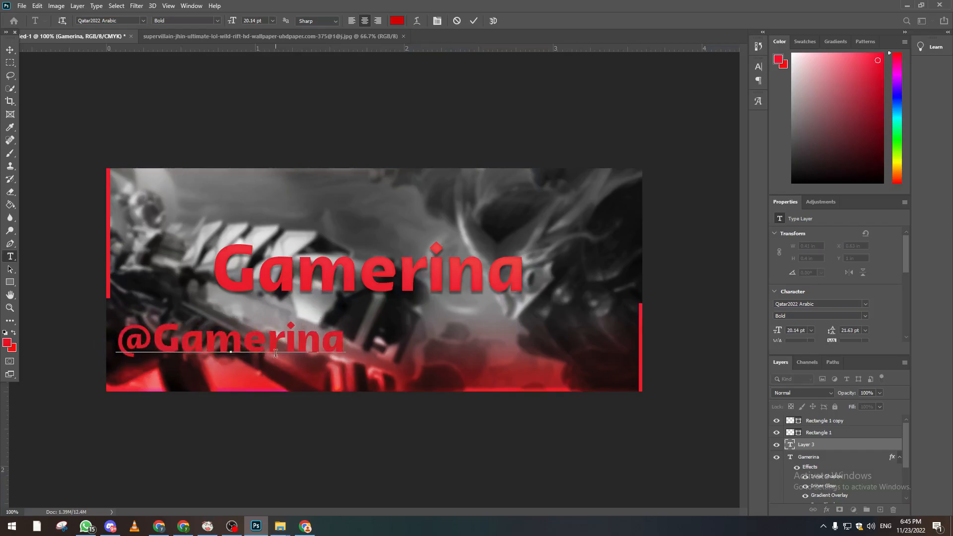
left_click(10, 50)
key("ctrl+t")
left_click_drag(346, 322, 510, 307)
key("Return")
double_click(888, 450)
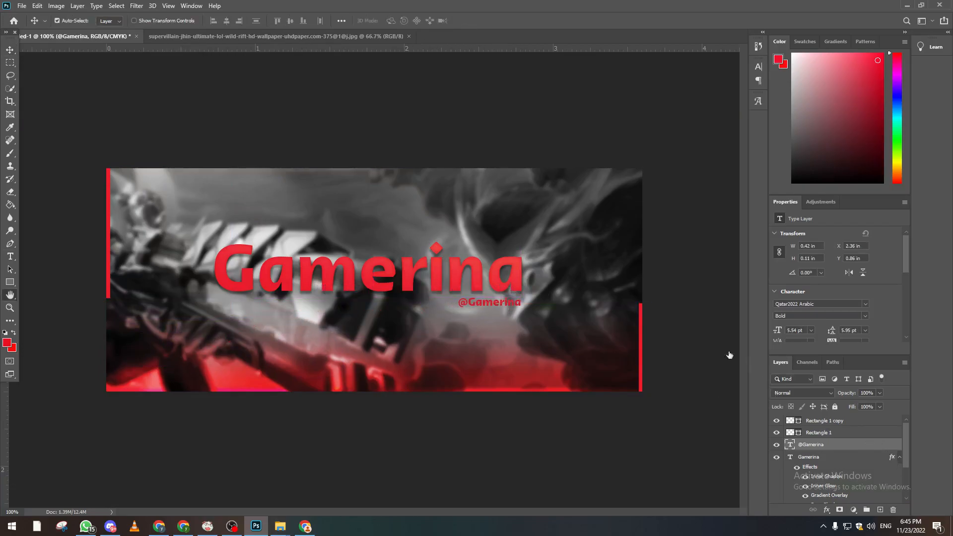
left_click(574, 322)
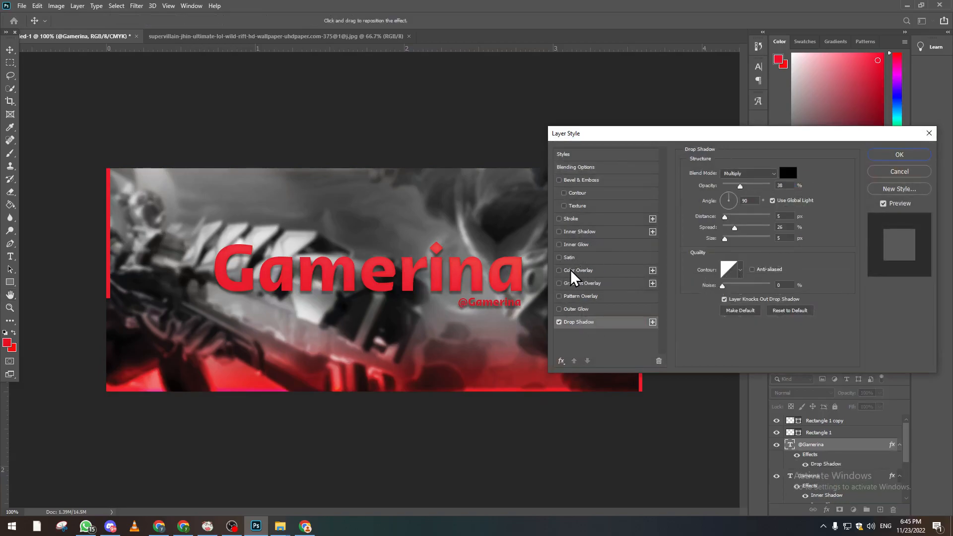
left_click(576, 270)
left_click(790, 172)
left_click(587, 116)
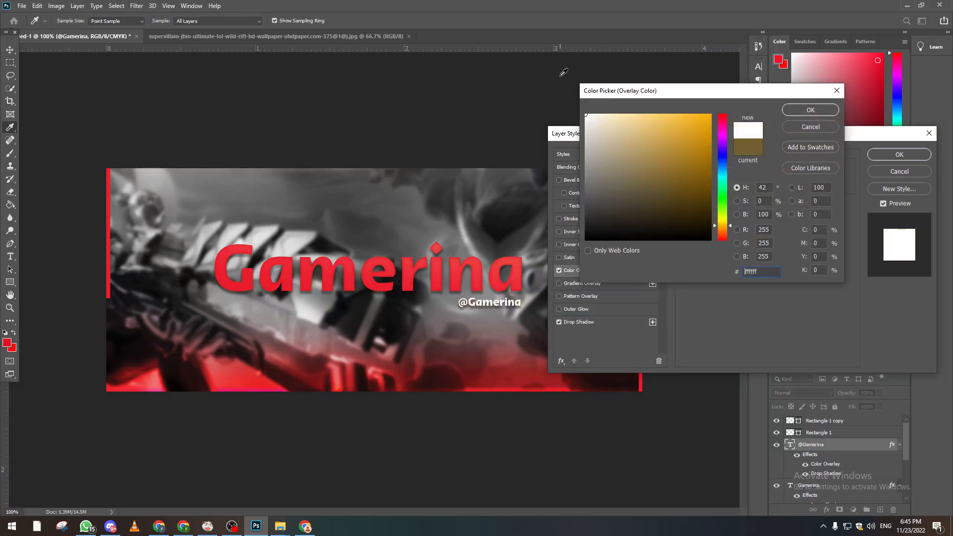
left_click(790, 112)
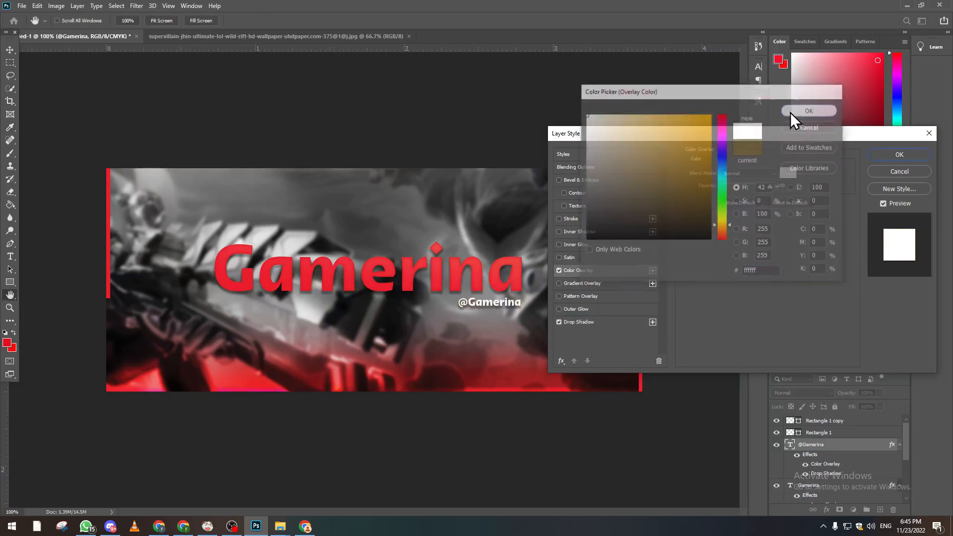
left_click(585, 322)
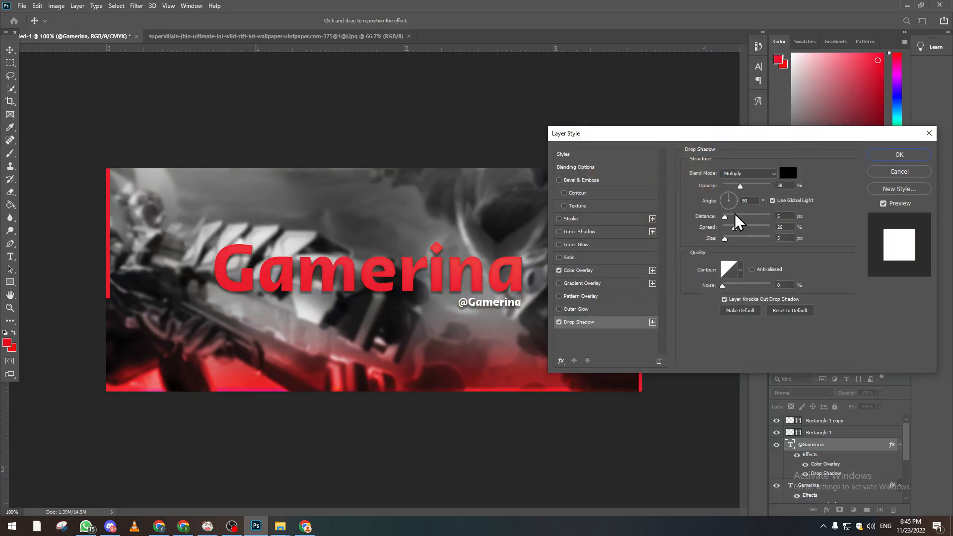
left_click_drag(738, 186, 733, 186)
left_click(886, 155)
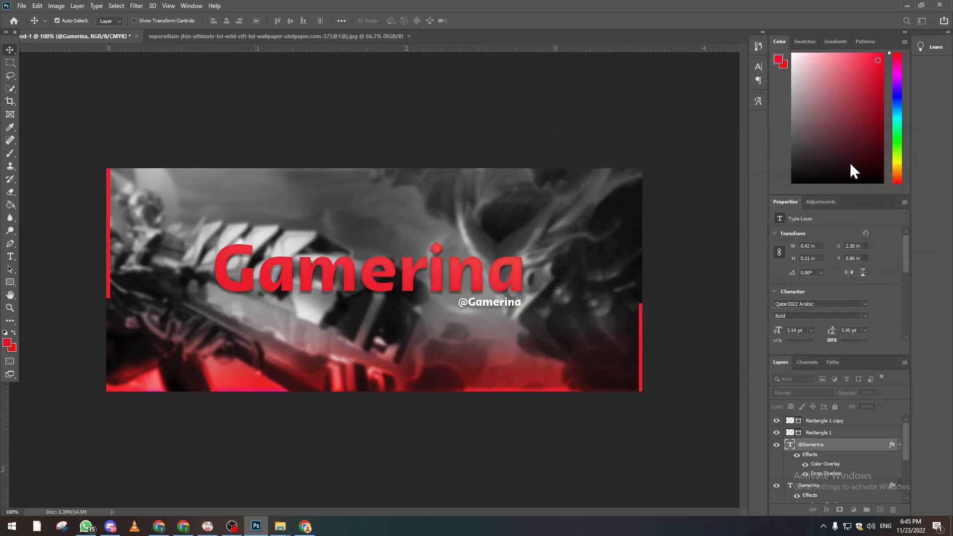
key("Up")
key("Up")
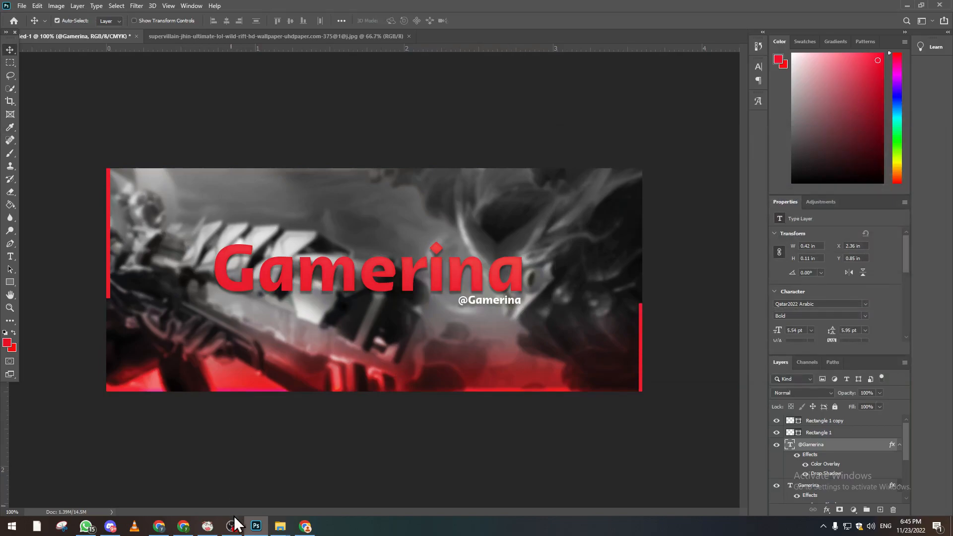
Step: Switch to Chrome and search Google Images for "YASUO png"
left_click(305, 526)
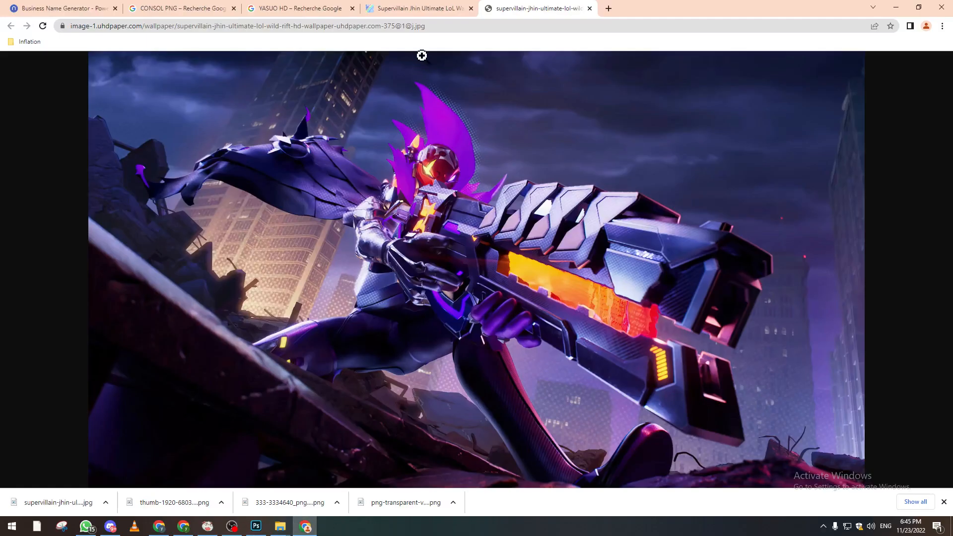
left_click(297, 8)
double_click(234, 64)
type("png")
key("Return")
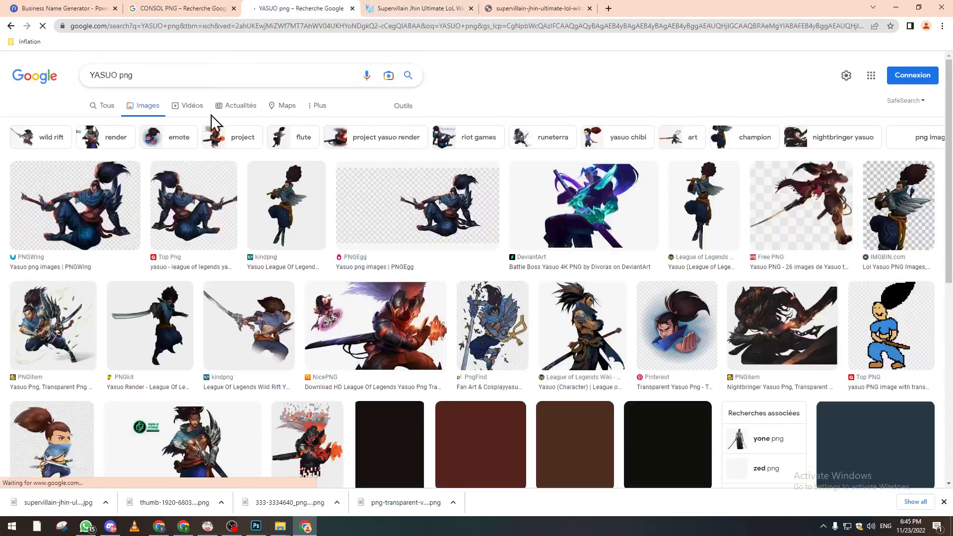
Step: Preview Yasuo image results and save the Nightbringer Yasuo picture from PNGitem
left_click(385, 325)
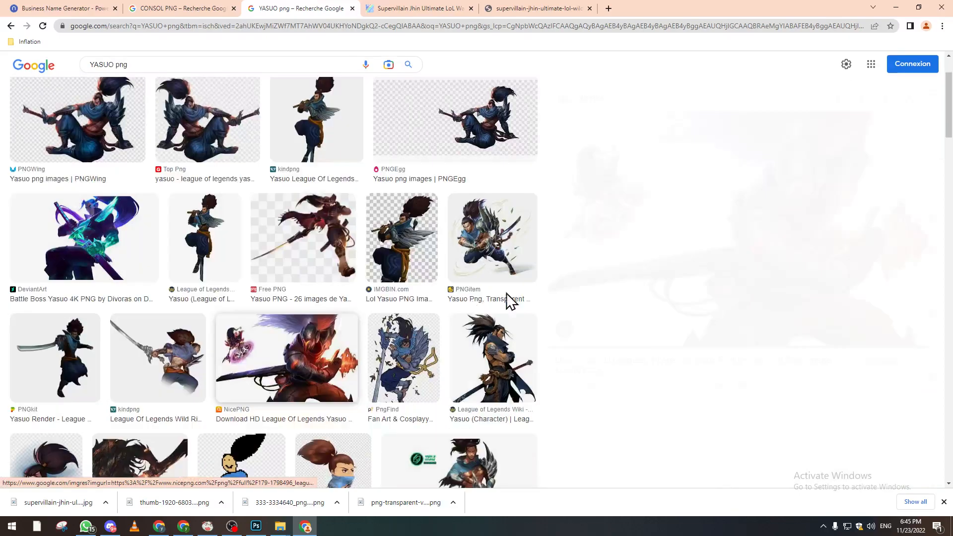
left_click(140, 456)
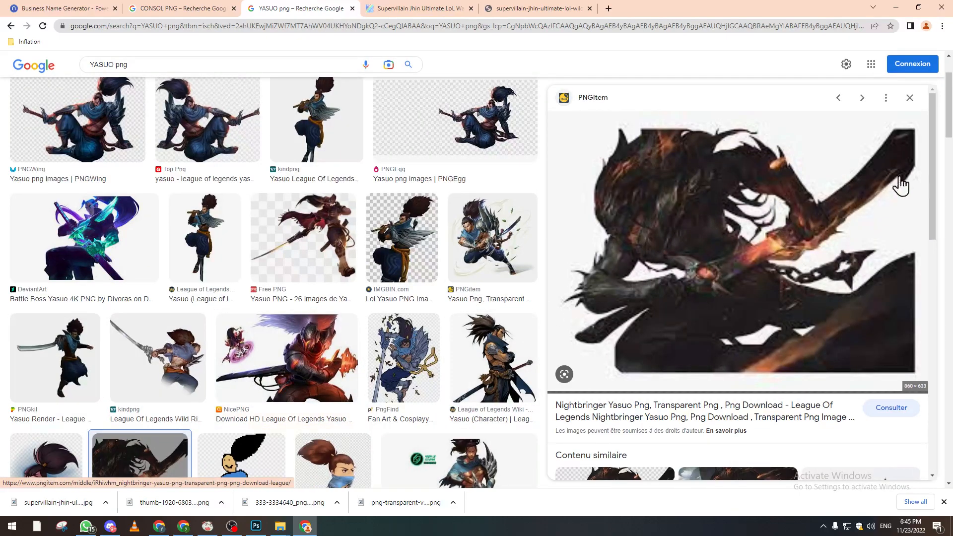
left_click_drag(935, 175, 928, 202)
right_click(649, 186)
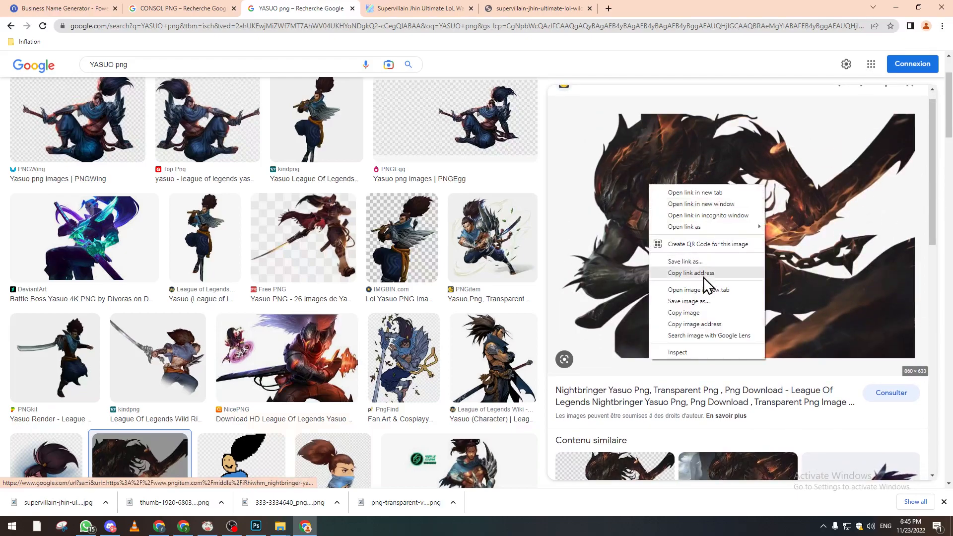
left_click(694, 301)
key("Return")
Step: Try the Nightbringer Yasuo picture on the Photoshop banner, then delete its layer
left_click_drag(51, 502, 436, 228)
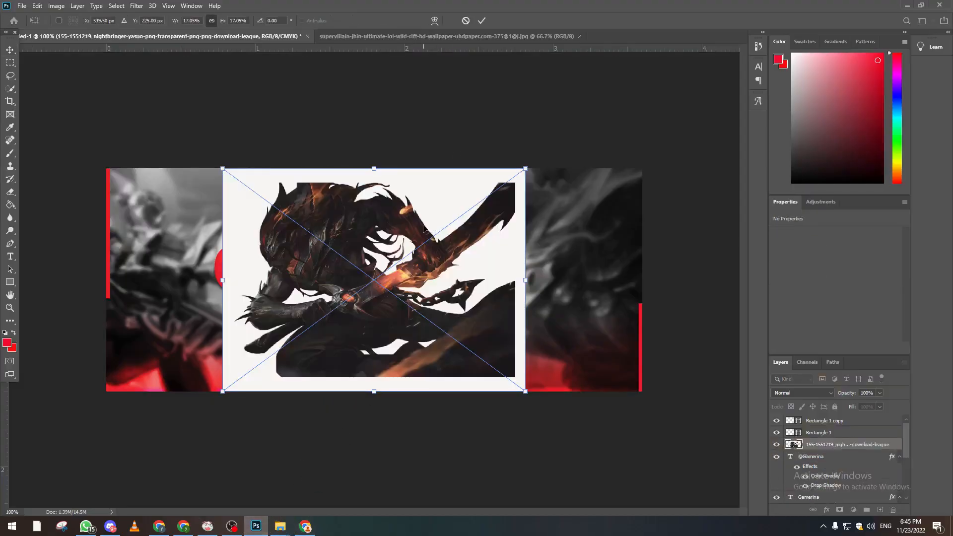
key("Return")
key("Delete")
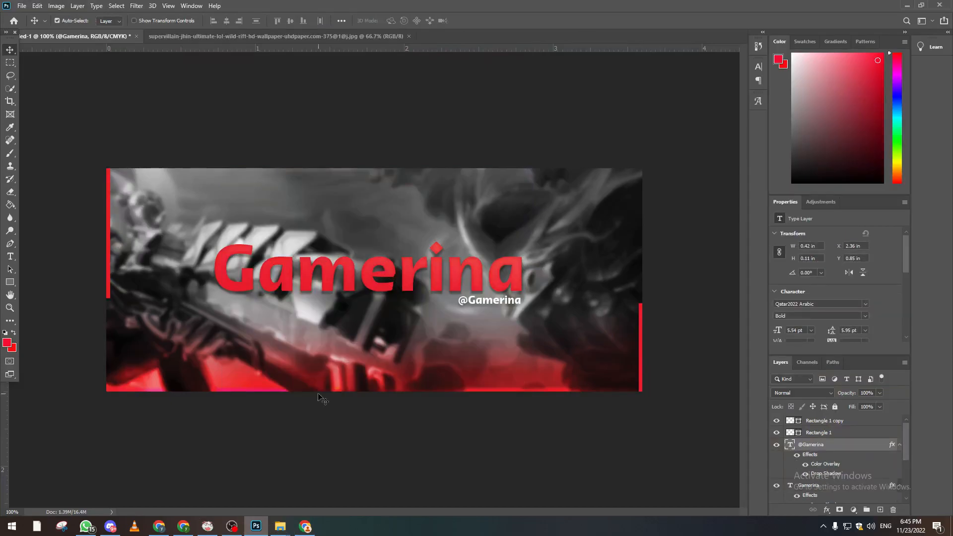
Step: Return to the Yasuo image results in Chrome and save the "Battle Boss Yasuo 4K PNG" picture from DeviantArt
left_click(305, 526)
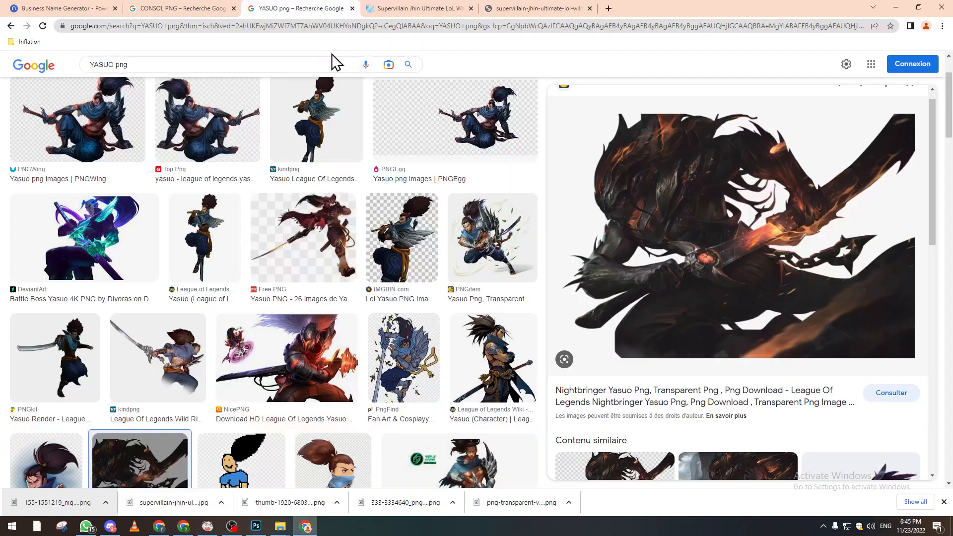
left_click(130, 226)
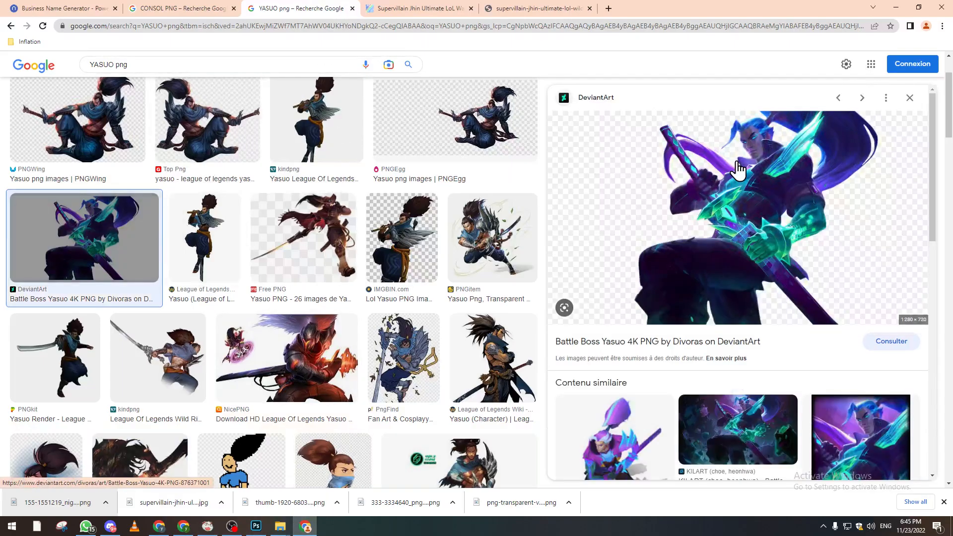
right_click(738, 160)
left_click(782, 287)
left_click(391, 254)
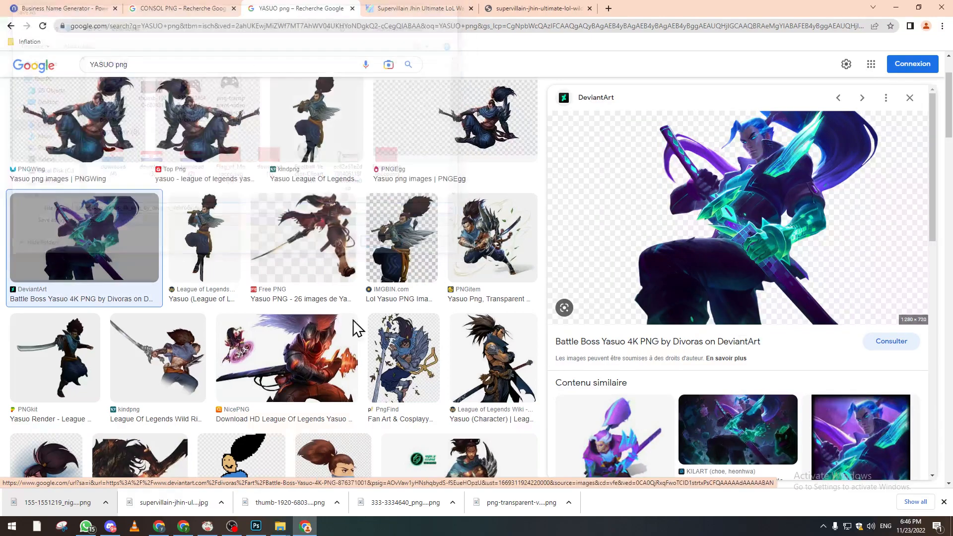
Step: Place the Battle Boss Yasuo picture in the Photoshop banner, below the Gamerina text layer, shifted right to about X 2.09 in, Y 0 in
left_click_drag(46, 503, 514, 320)
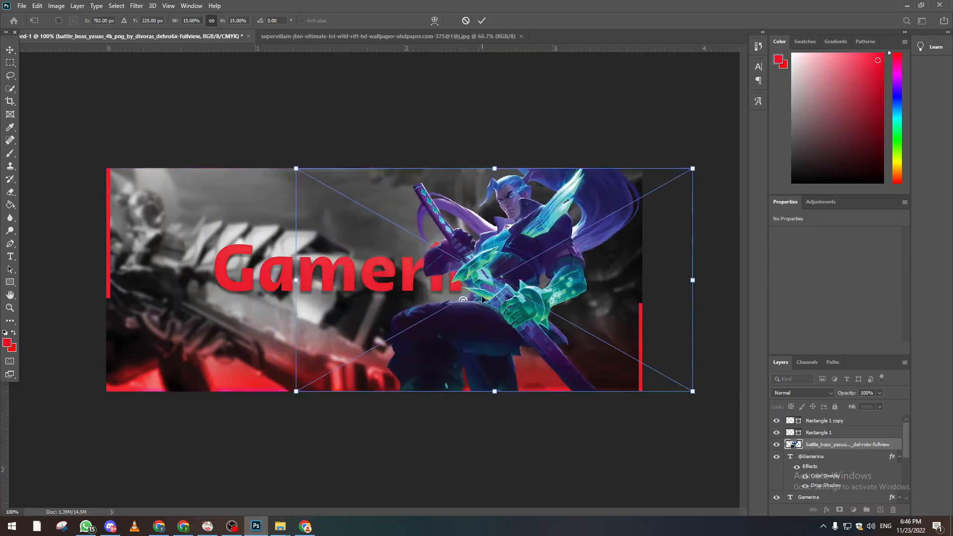
key("Return")
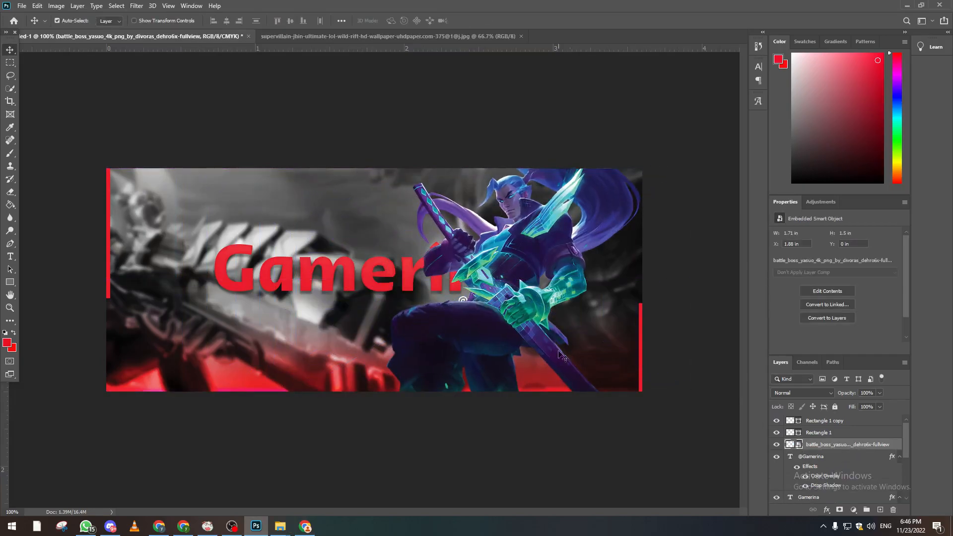
left_click_drag(855, 447, 846, 489)
left_click_drag(539, 244, 569, 243)
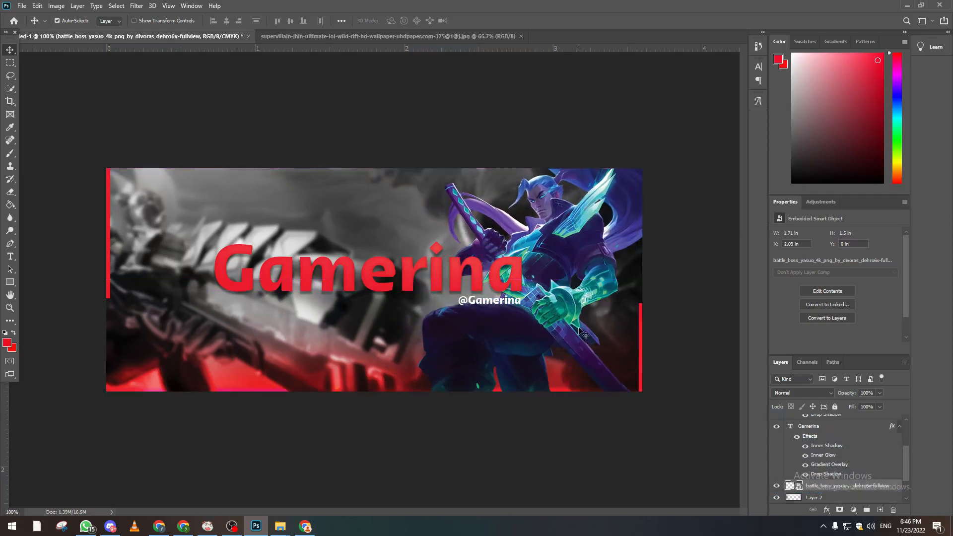
Step: Add a Hue/Saturation adjustment clipped to the Yasuo layer, with hue about +92 and saturation about -28
left_click(820, 201)
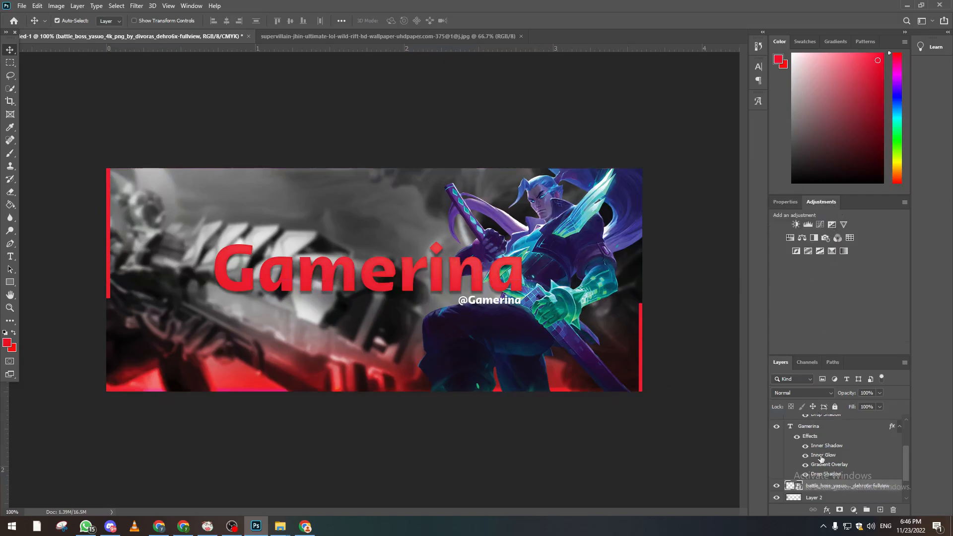
left_click(789, 238)
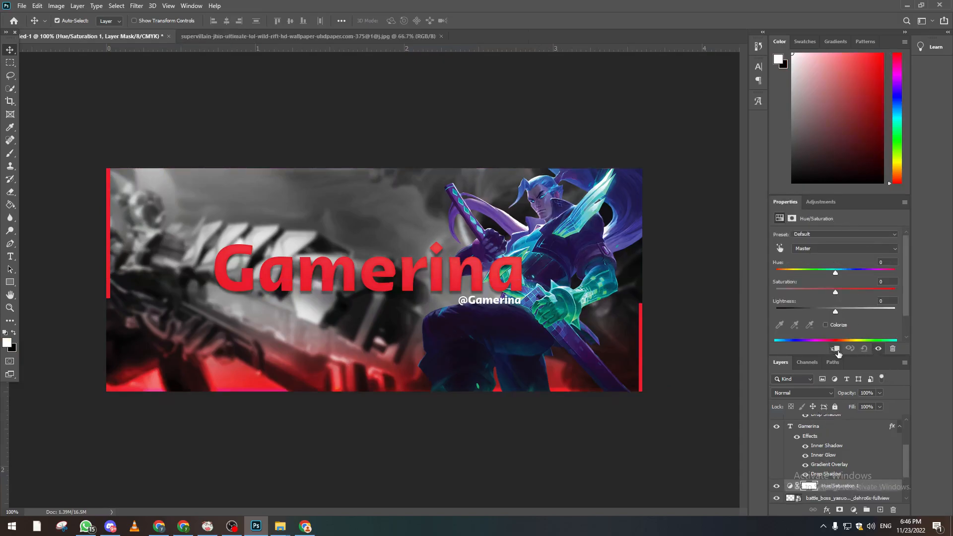
left_click(836, 348)
mouse_move(835, 291)
left_mouse_down()
mouse_move(850, 291)
mouse_move(826, 292)
left_mouse_up()
left_click_drag(837, 272, 874, 275)
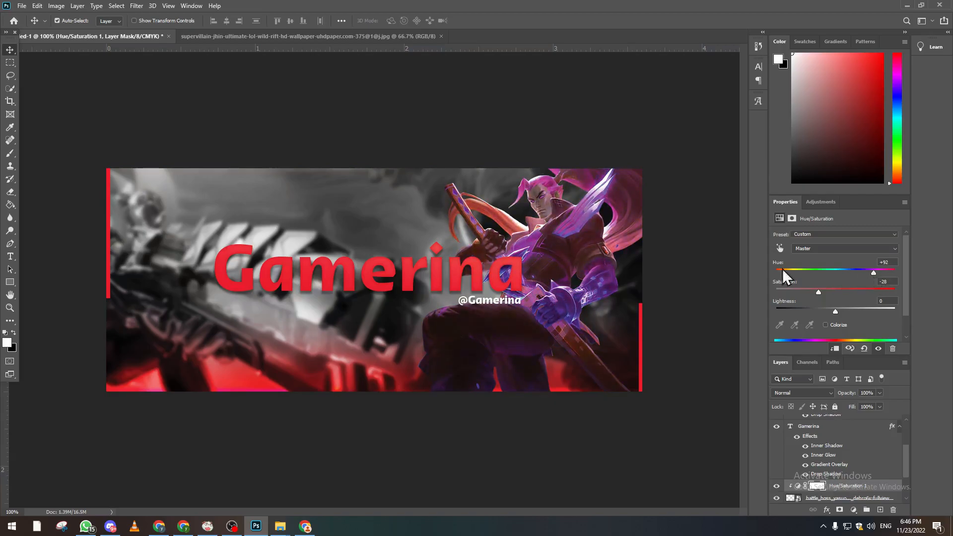
left_click(681, 273)
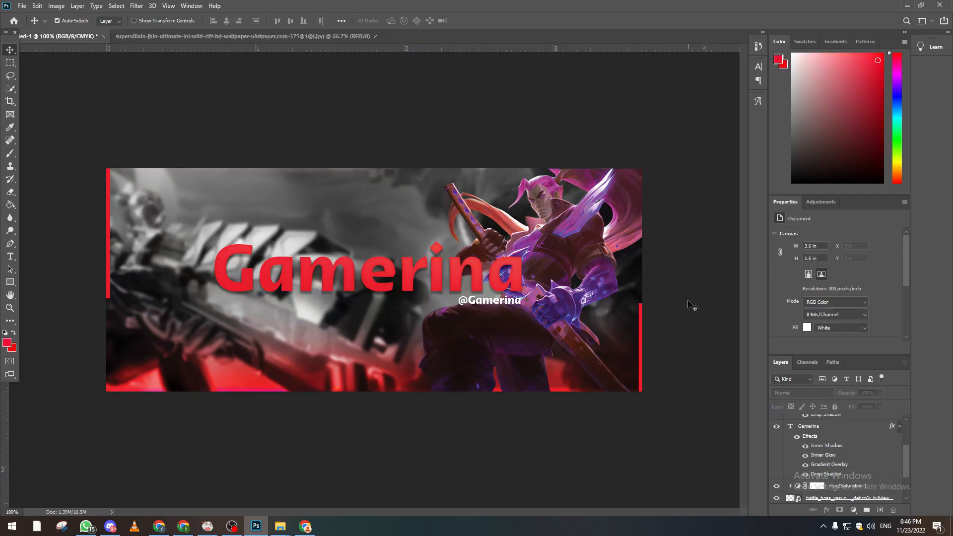